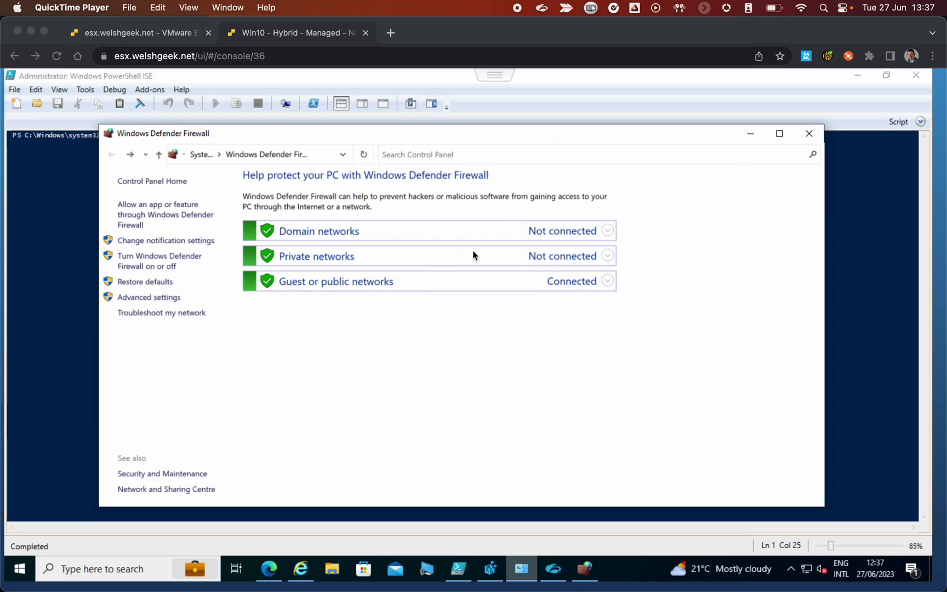
With Guest or public networks shown as Connected, launch Windows Defender Firewall with Advanced Security
left_click(508, 137)
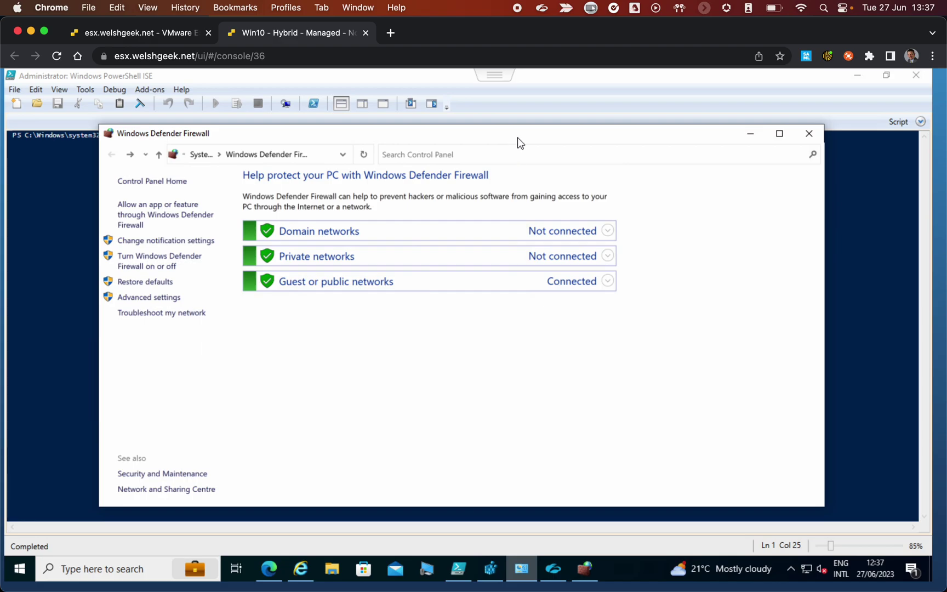
left_click_drag(519, 137, 530, 152)
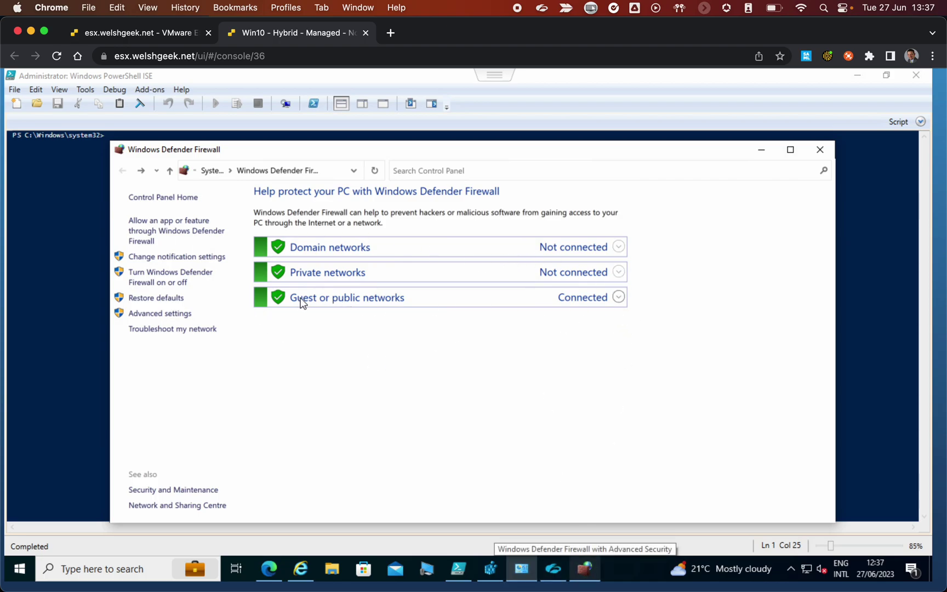
left_click(589, 573)
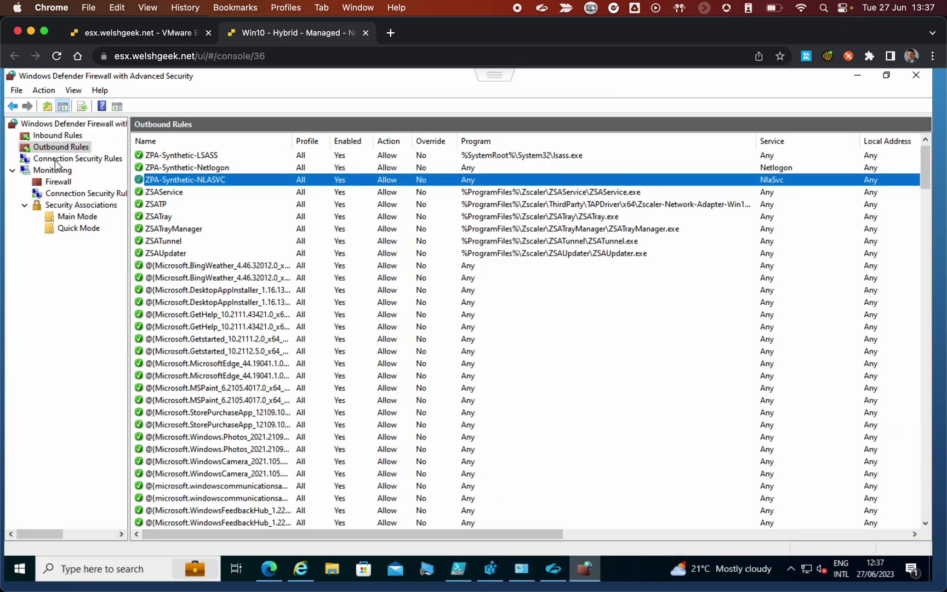
Display the firewall overview page, showing the Public Profile as active
left_click(47, 124)
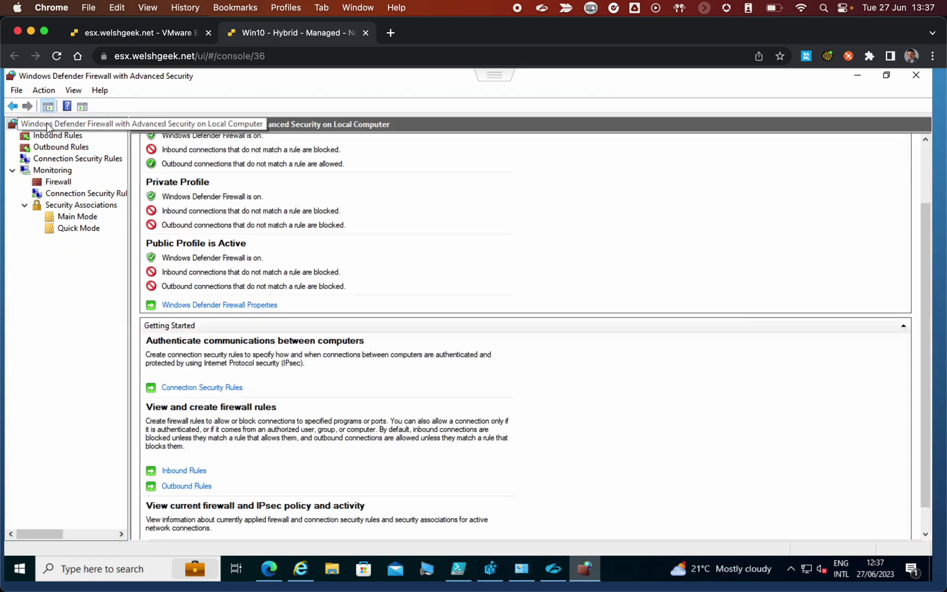
right_click(47, 124)
left_click(446, 251)
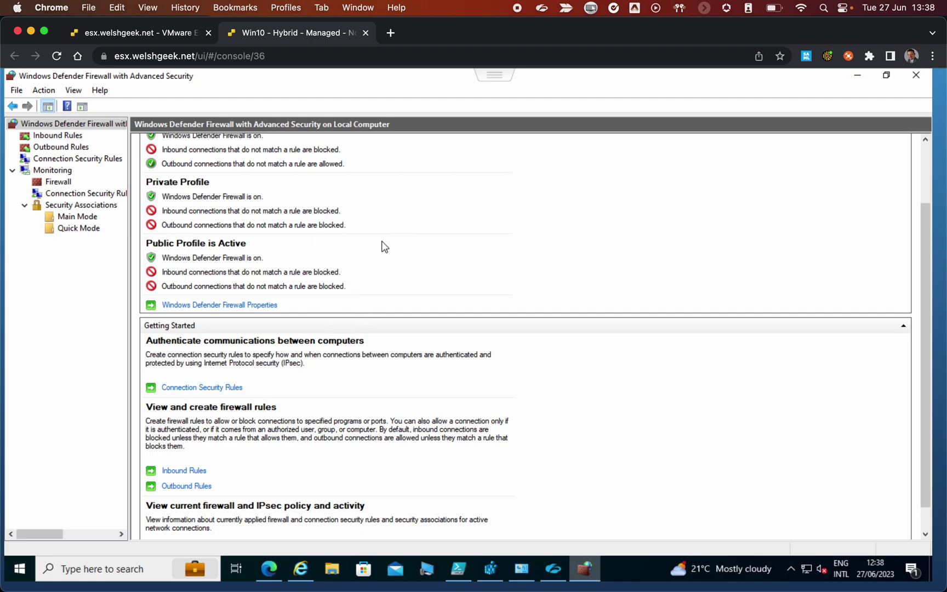
left_click(926, 173)
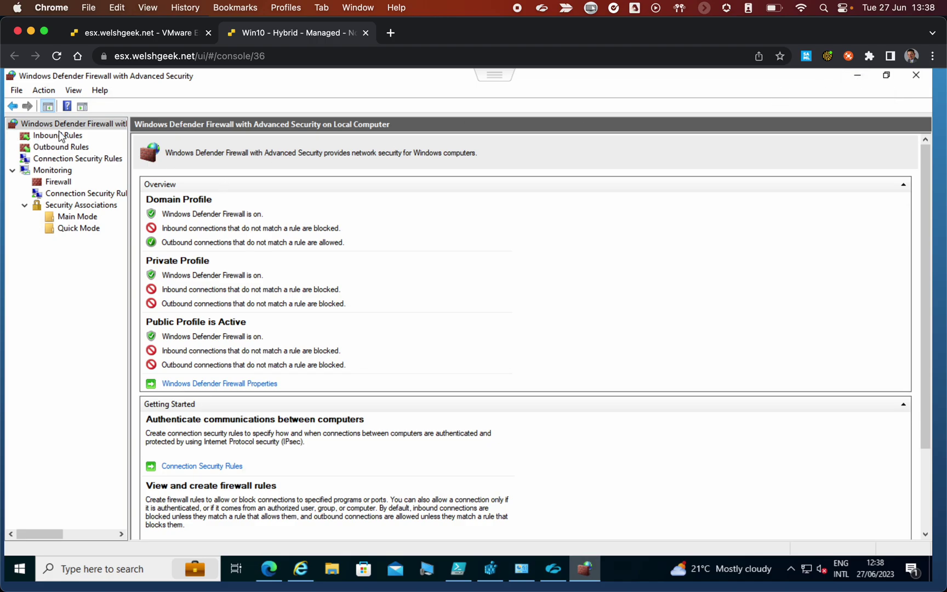
List the outbound rules and pick out the ZSAService, ICMP and ZPA-Synthetic-LSASS rules
left_click(60, 148)
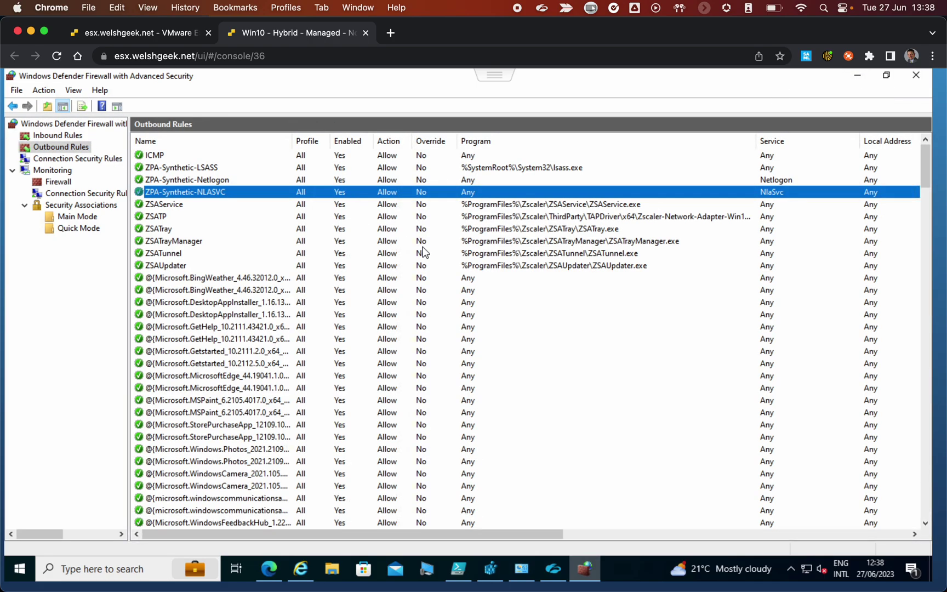
left_click(531, 206)
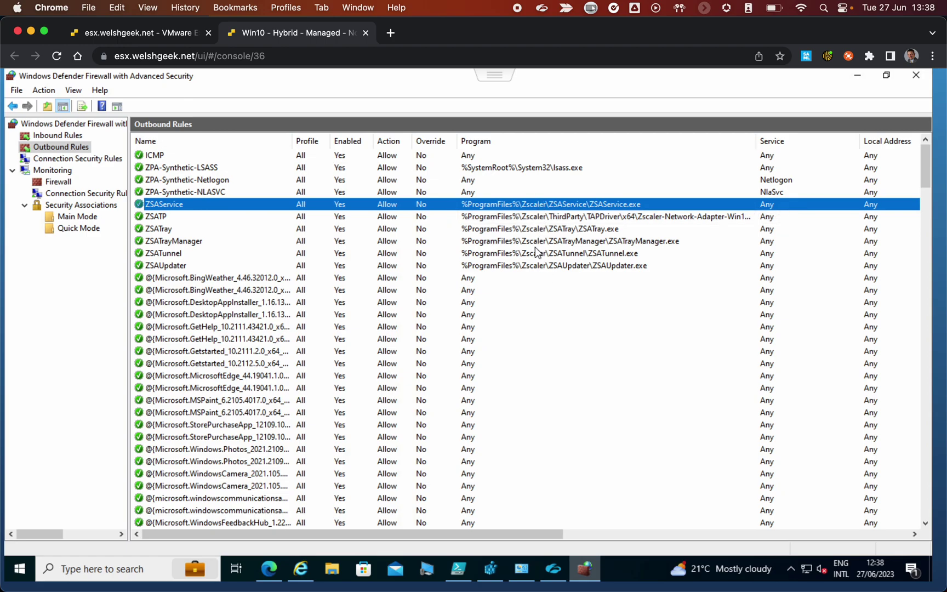
left_click(473, 156)
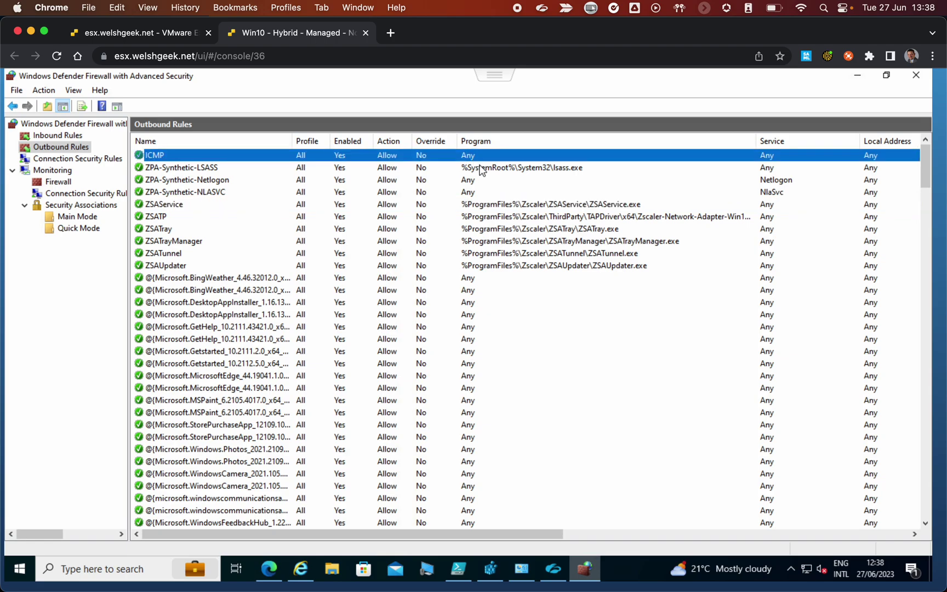
left_click(481, 168)
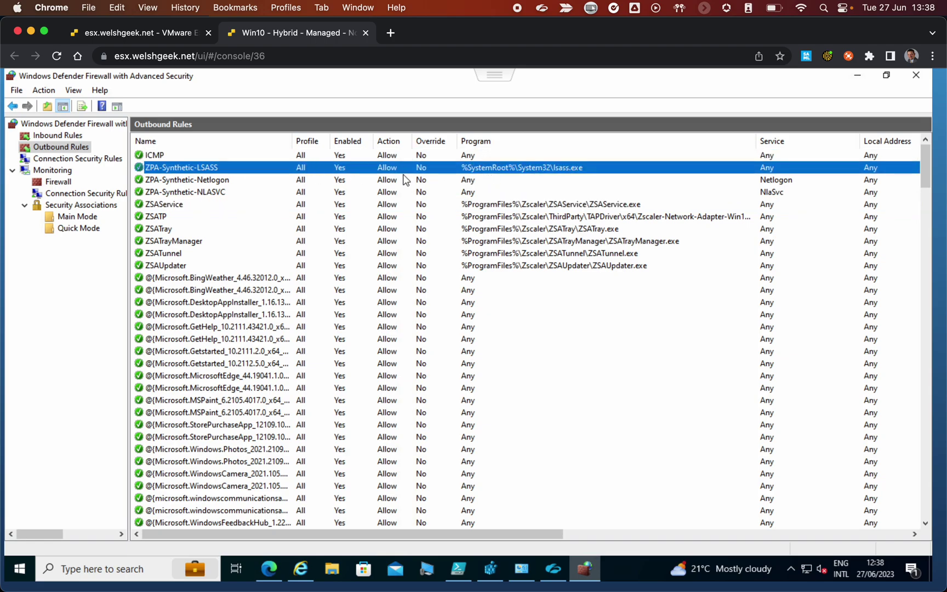
Review ZPA-Synthetic-LSASS properties: lsass.exe, remote 100.64.1.0/24, all profiles, any protocol
double_click(571, 169)
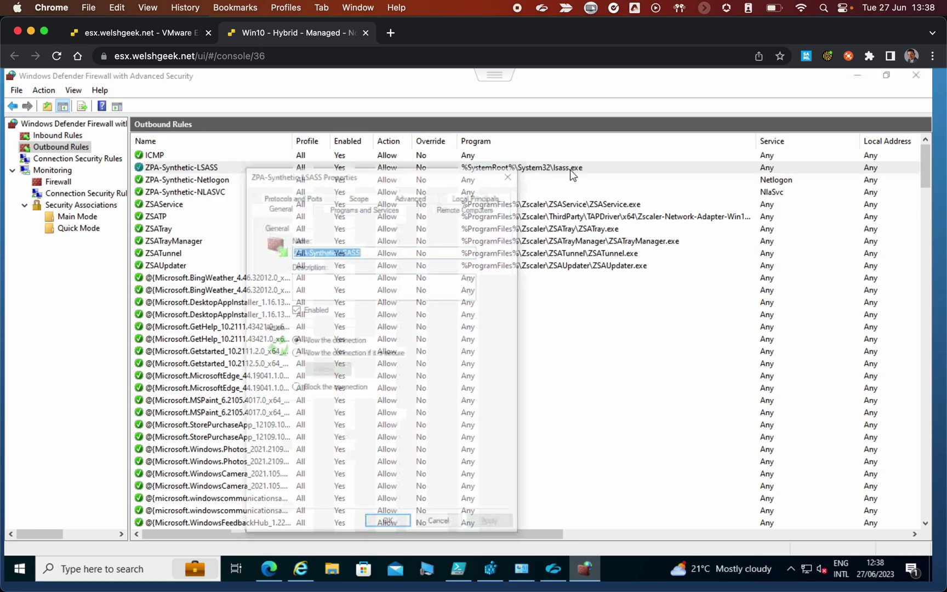
left_click(364, 208)
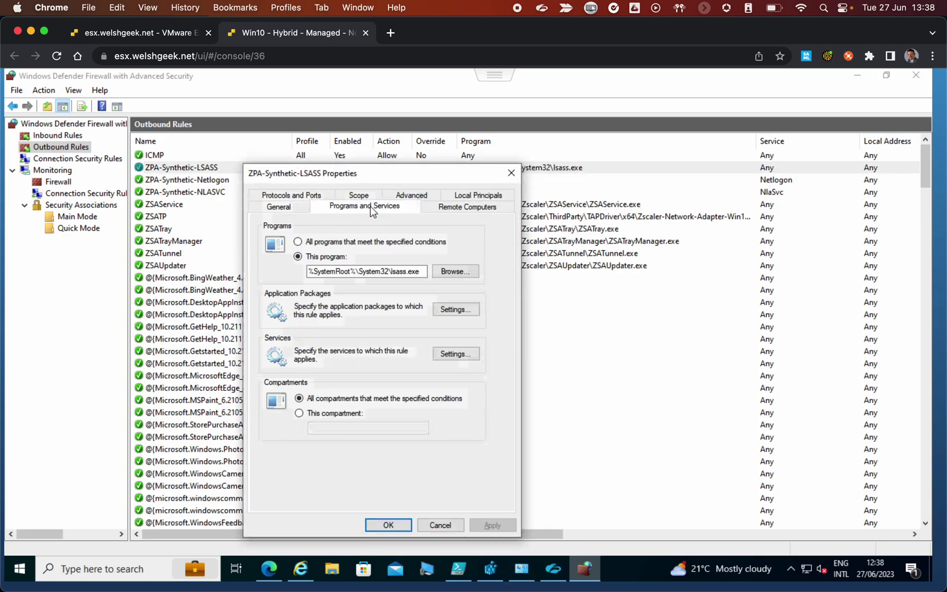
left_click_drag(390, 271, 461, 272)
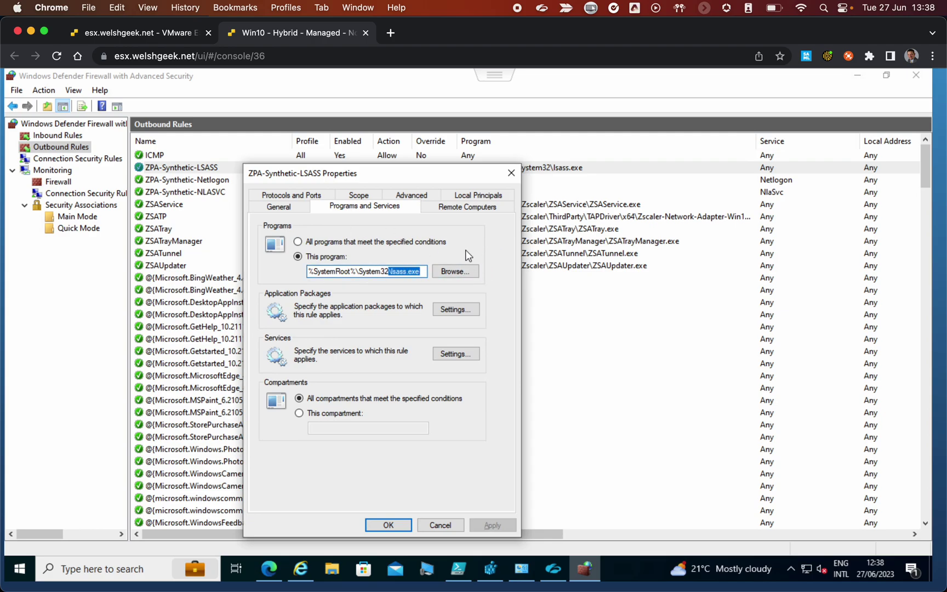
left_click(319, 195)
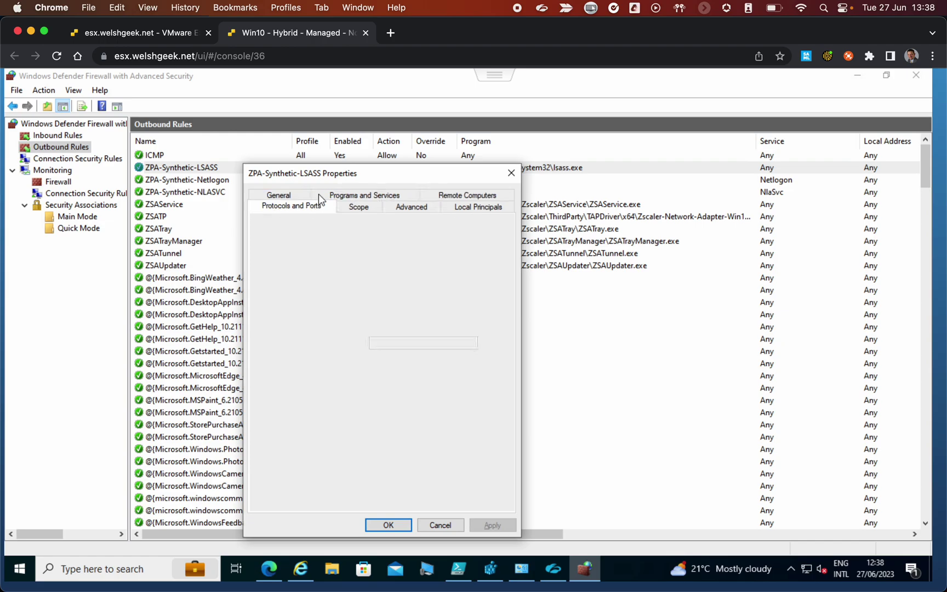
left_click(364, 207)
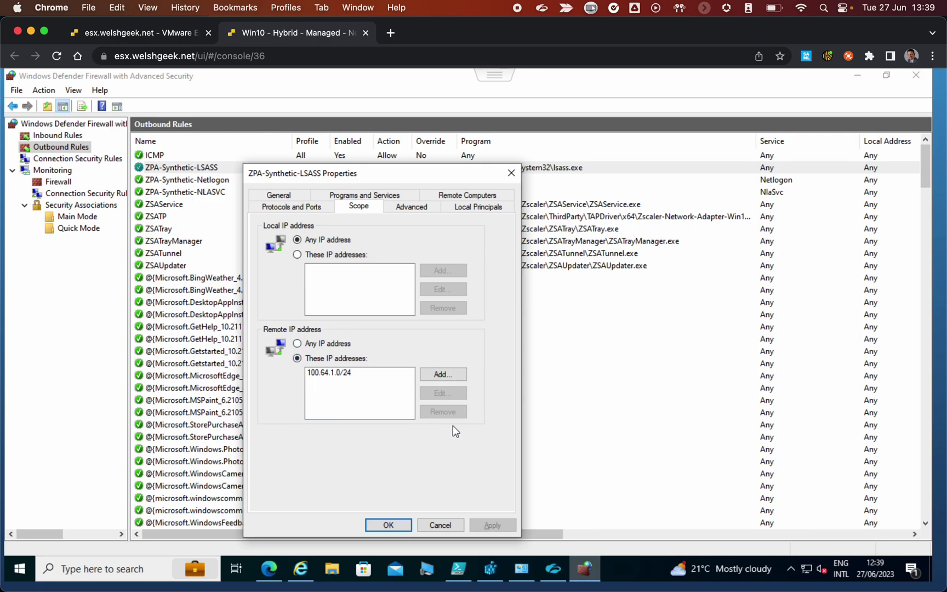
left_click(414, 205)
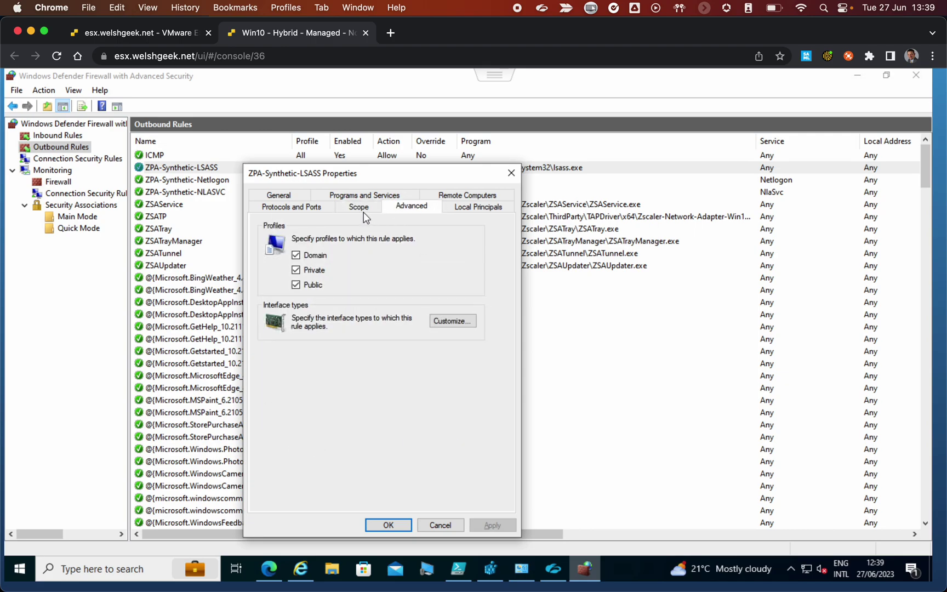
left_click(307, 208)
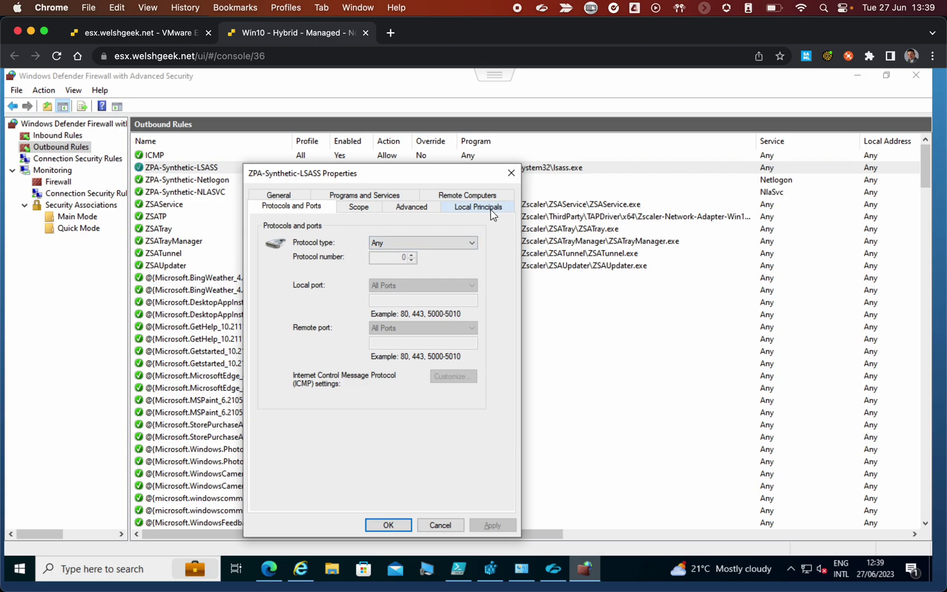
left_click(511, 173)
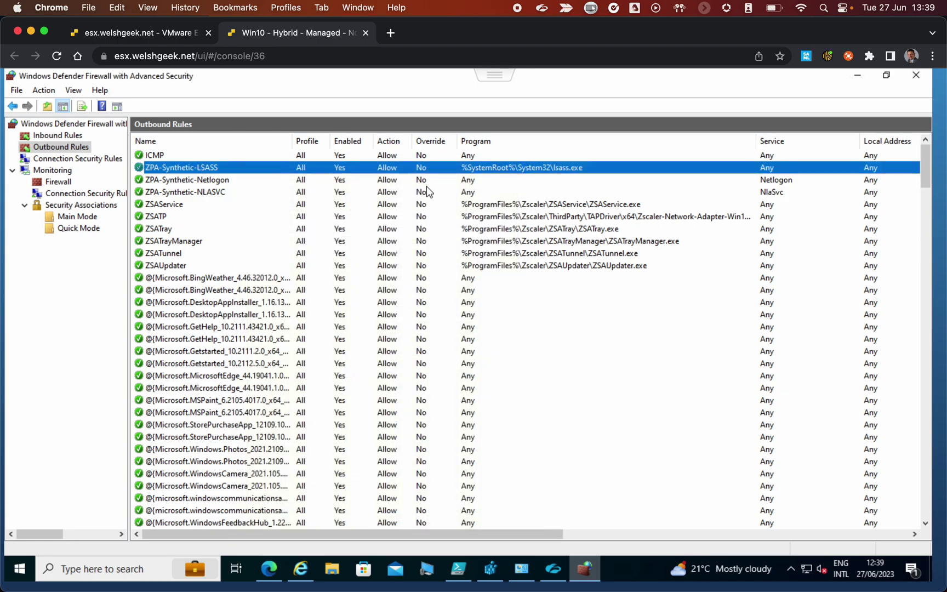
left_click(215, 181)
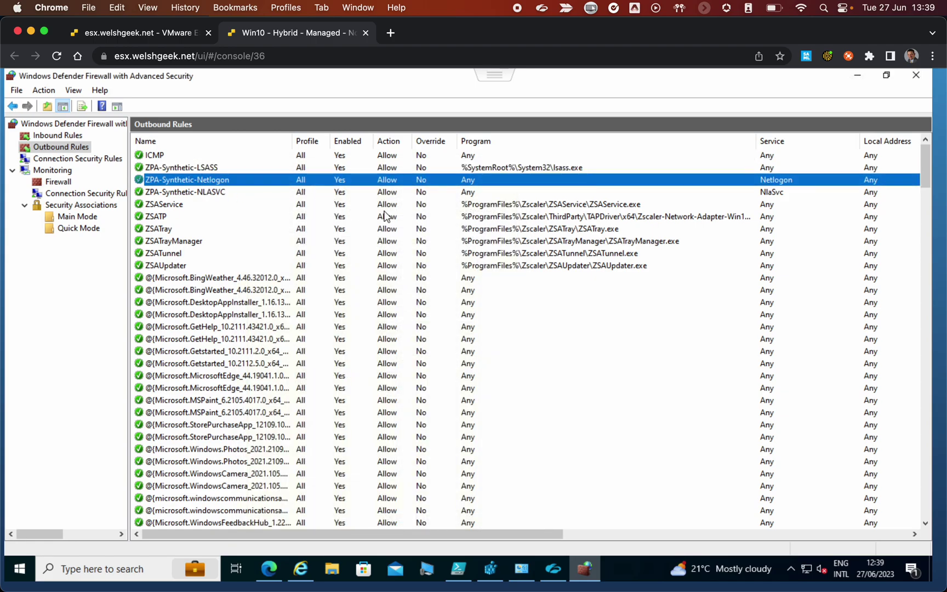
double_click(438, 183)
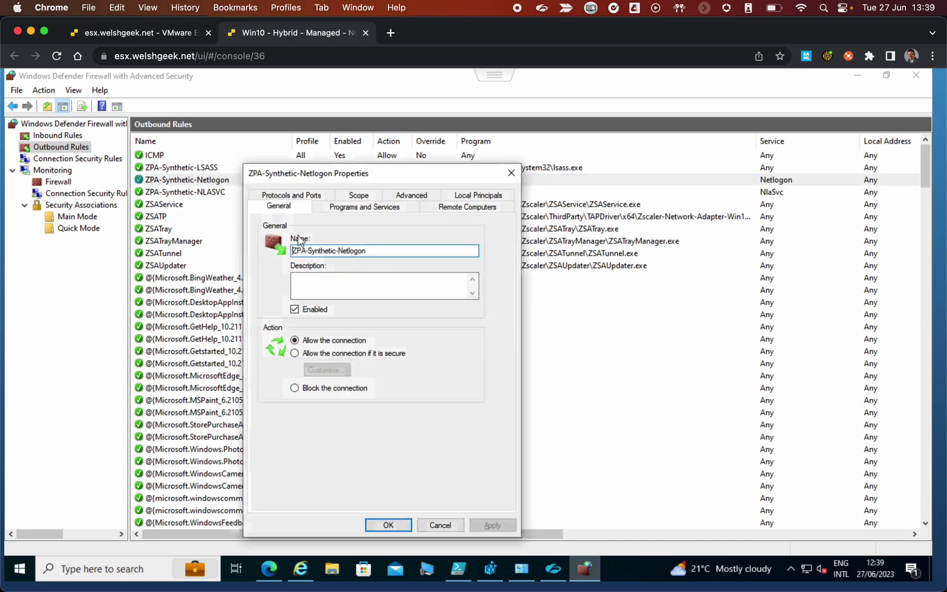
left_click(379, 205)
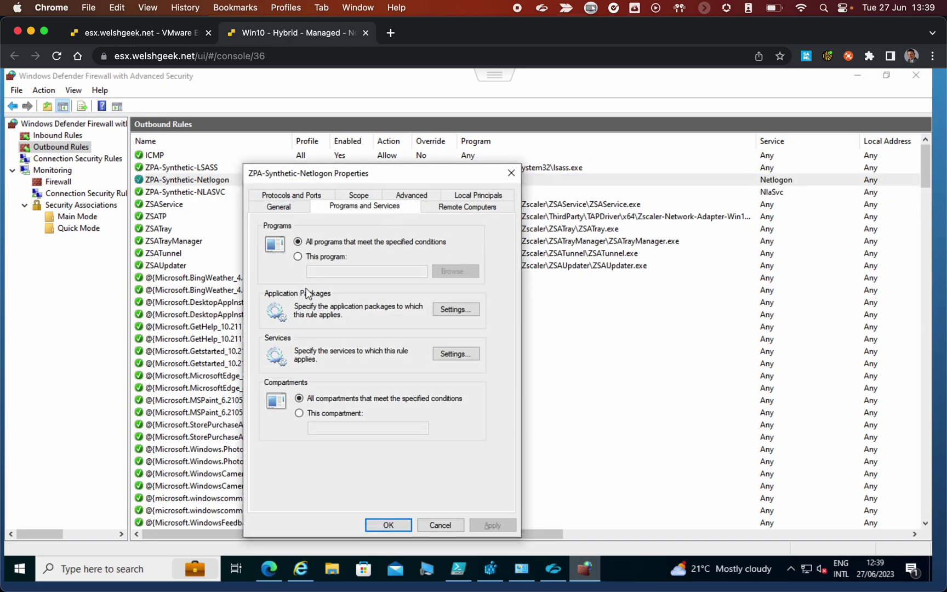
left_click(459, 353)
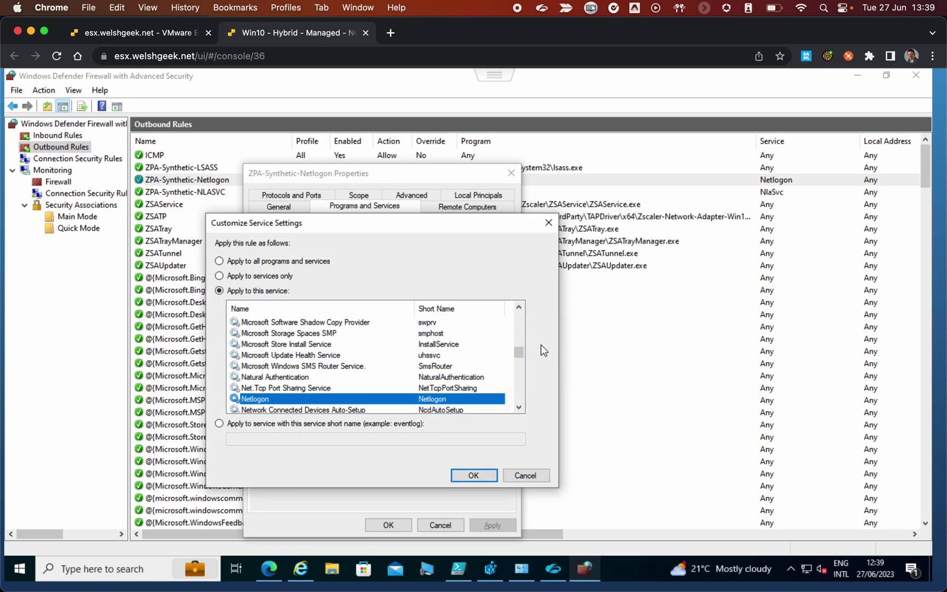
left_click(528, 472)
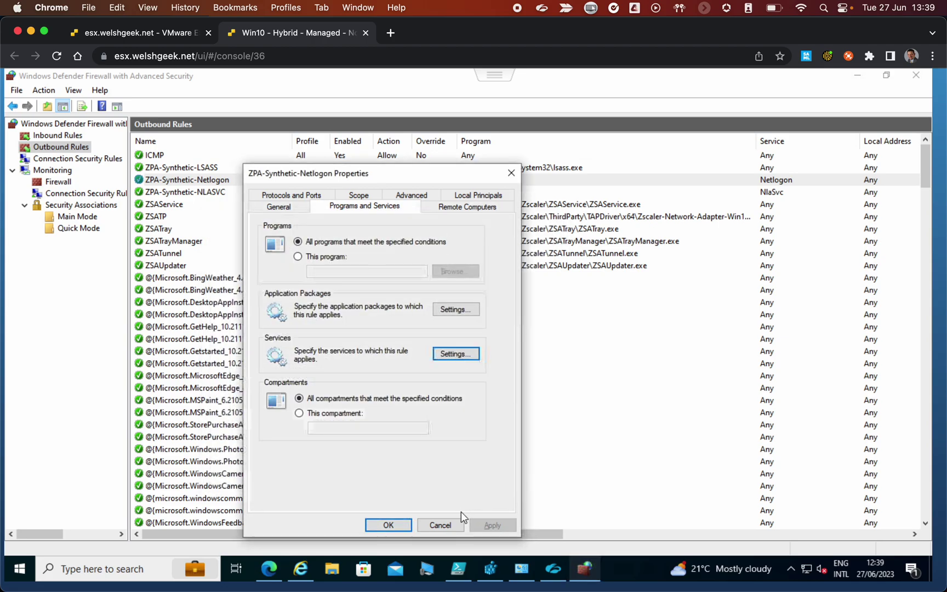
left_click(441, 525)
double_click(438, 193)
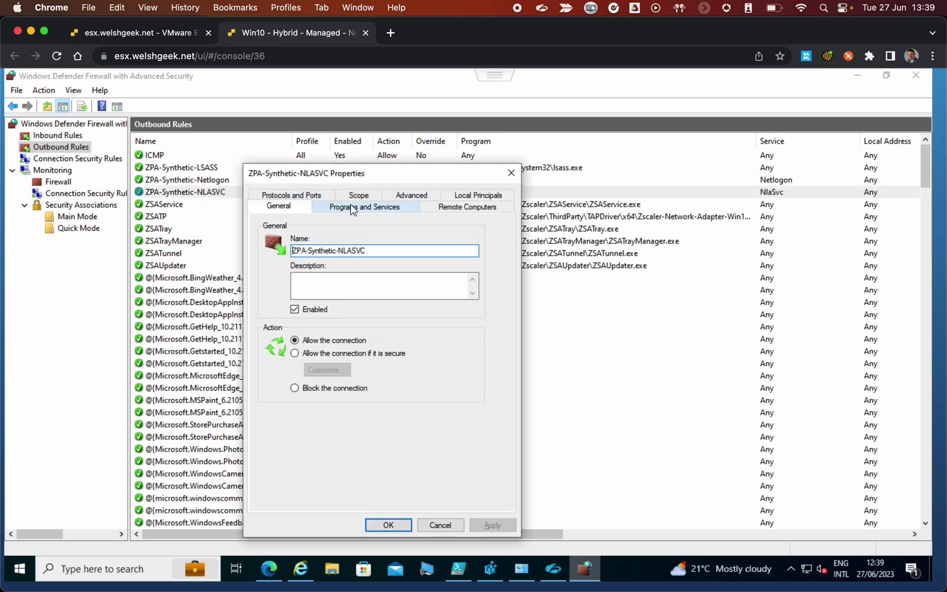
left_click(350, 204)
left_click(441, 353)
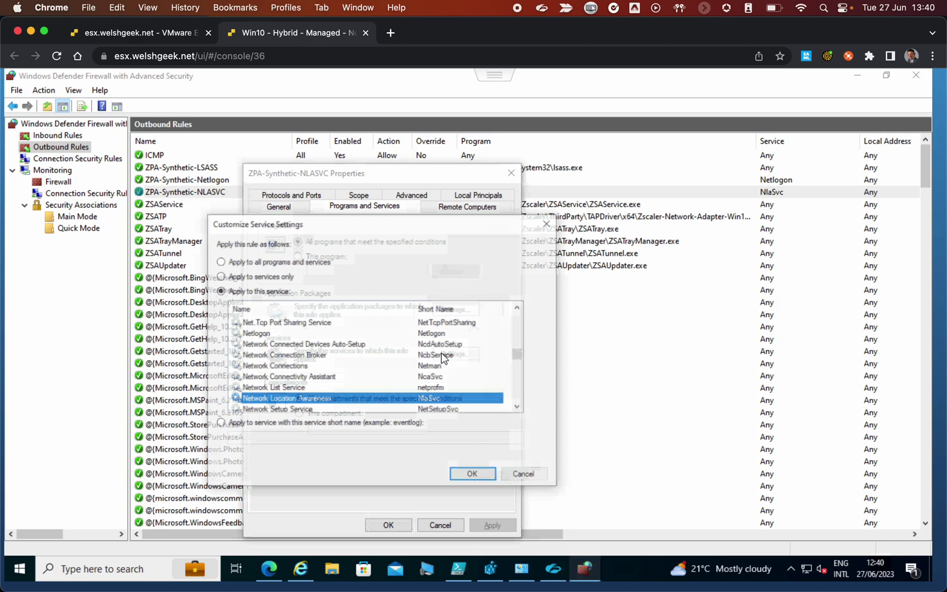
left_click(529, 478)
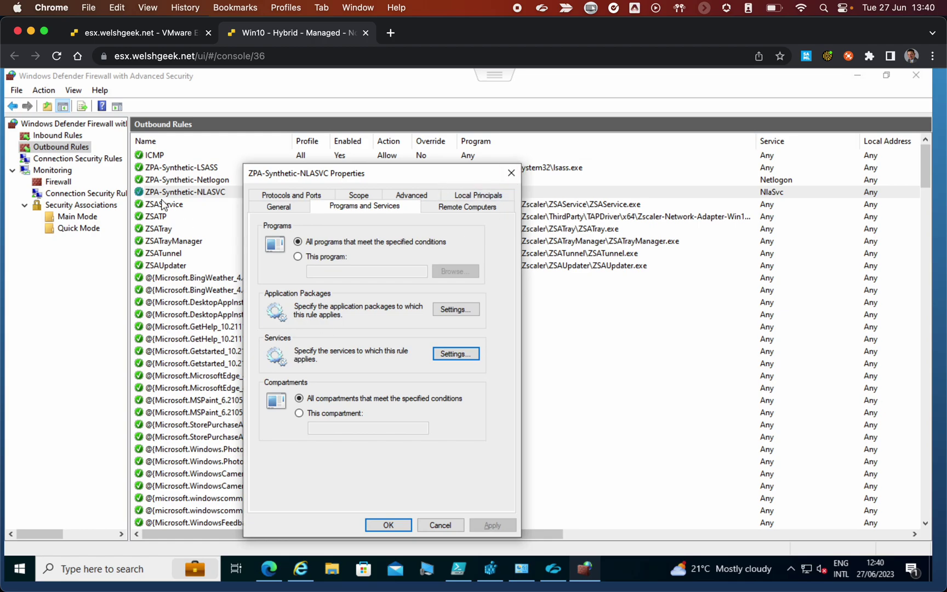
left_click(512, 174)
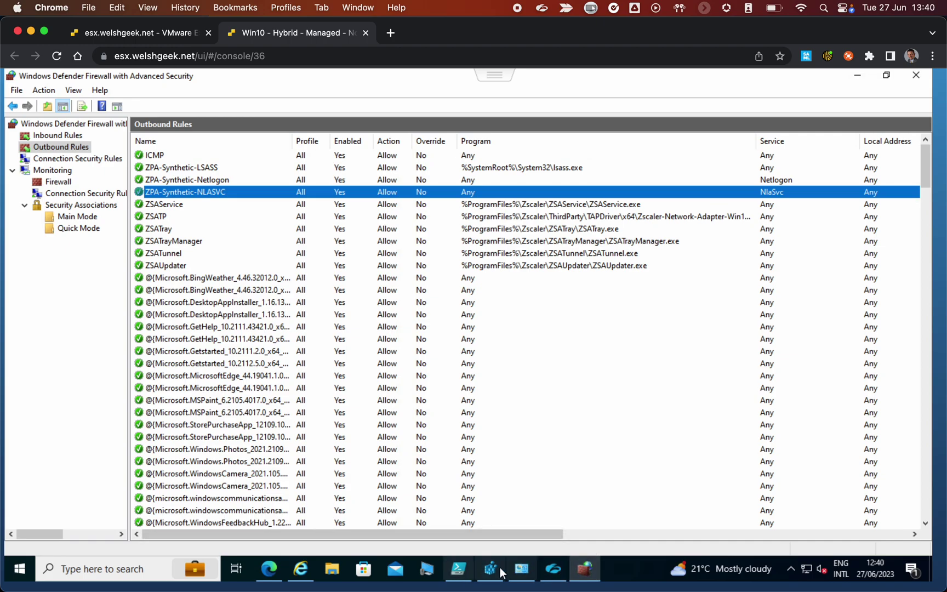
Check Zscaler's Internet Access Blocked notice, then bring Registry Editor forward at the NlaSvc cache key
left_click(552, 570)
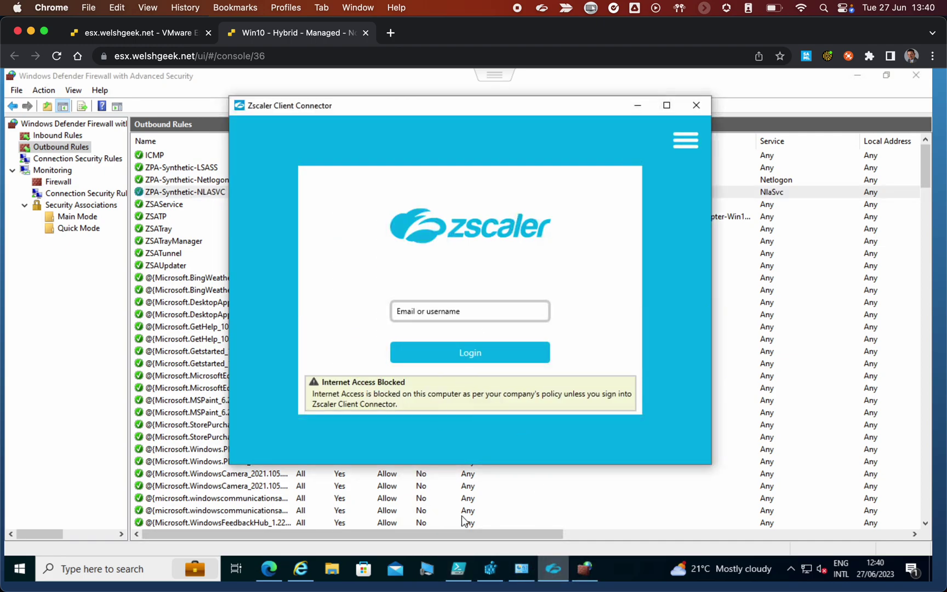
left_click(458, 568)
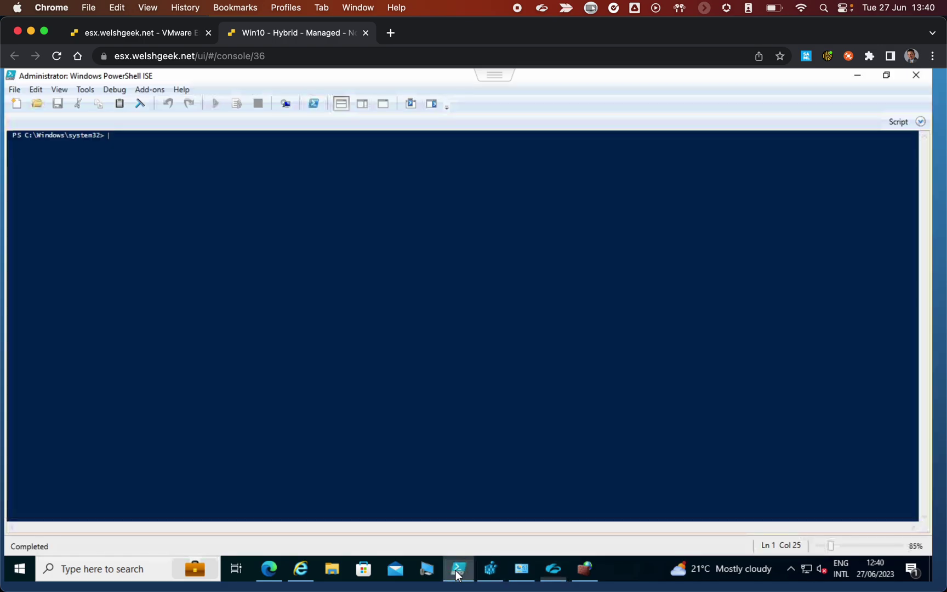
left_click(554, 569)
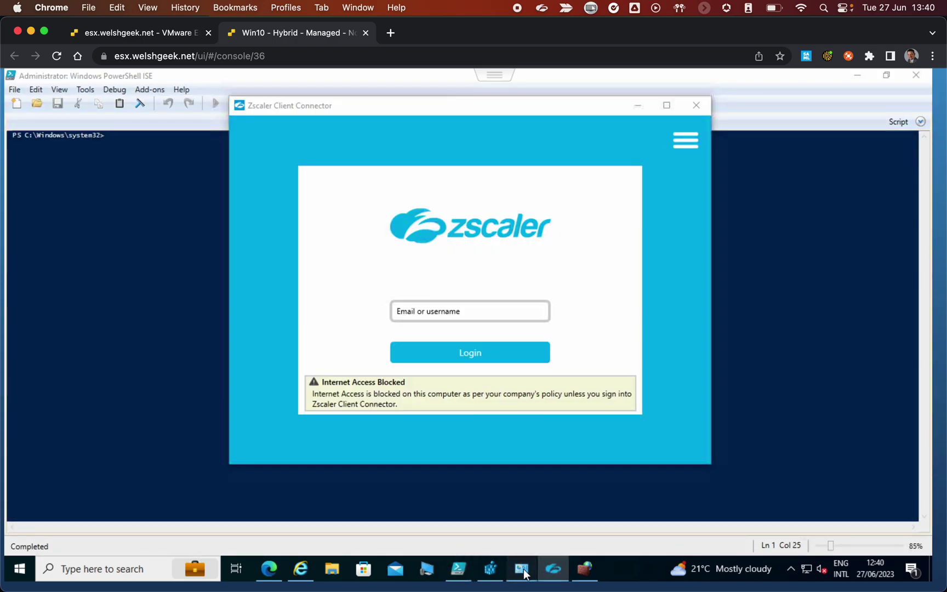
left_click(493, 569)
left_click(495, 566)
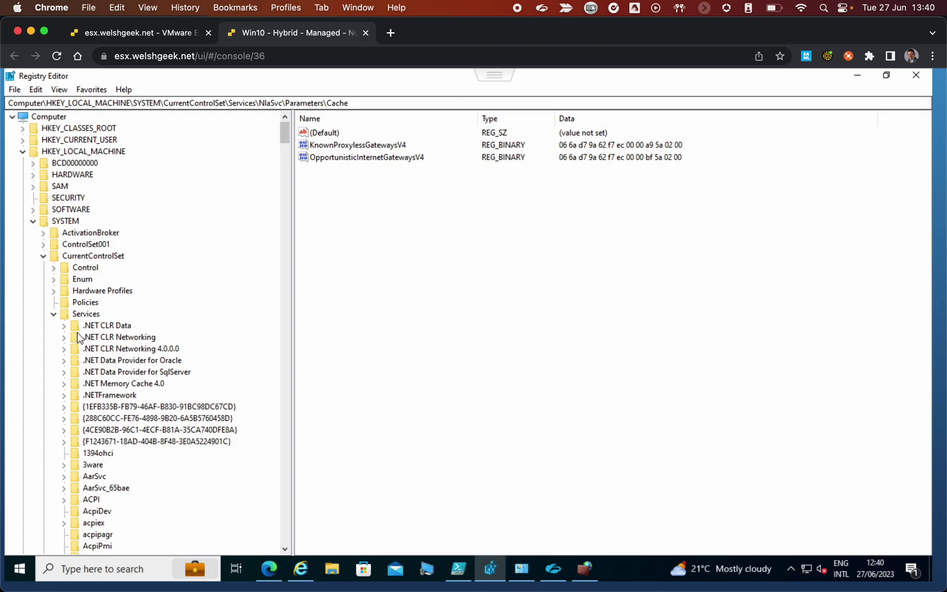
Go to Services\NlaSvc\Parameters and select AlwaysExpectDomainController, a REG_DWORD set to 1
left_click_drag(283, 131, 317, 333)
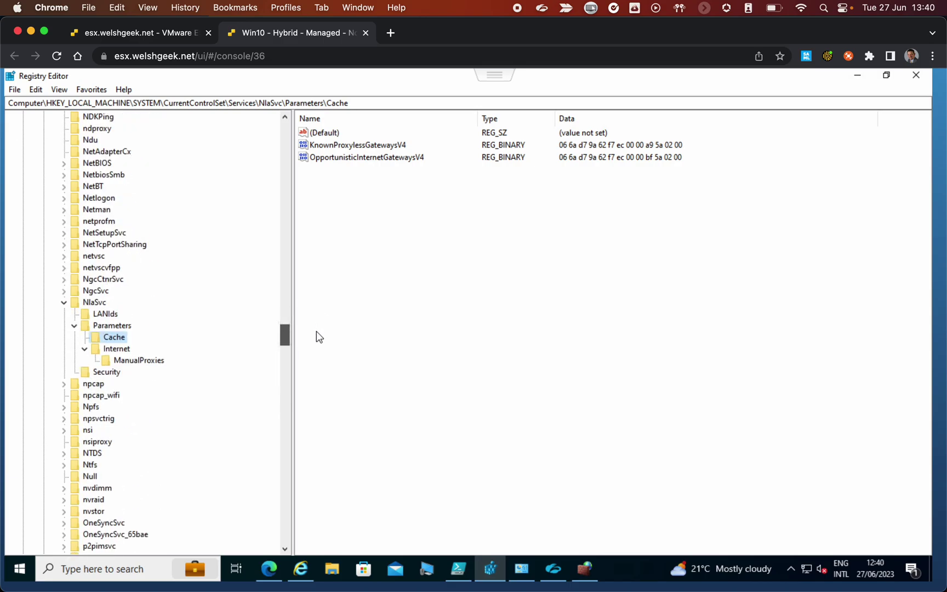
left_click(111, 325)
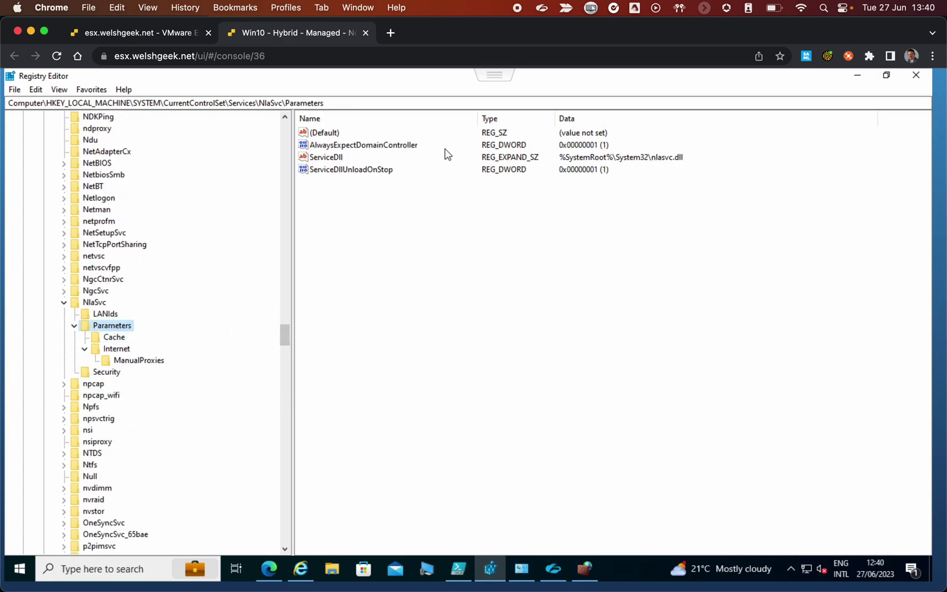
left_click(358, 146)
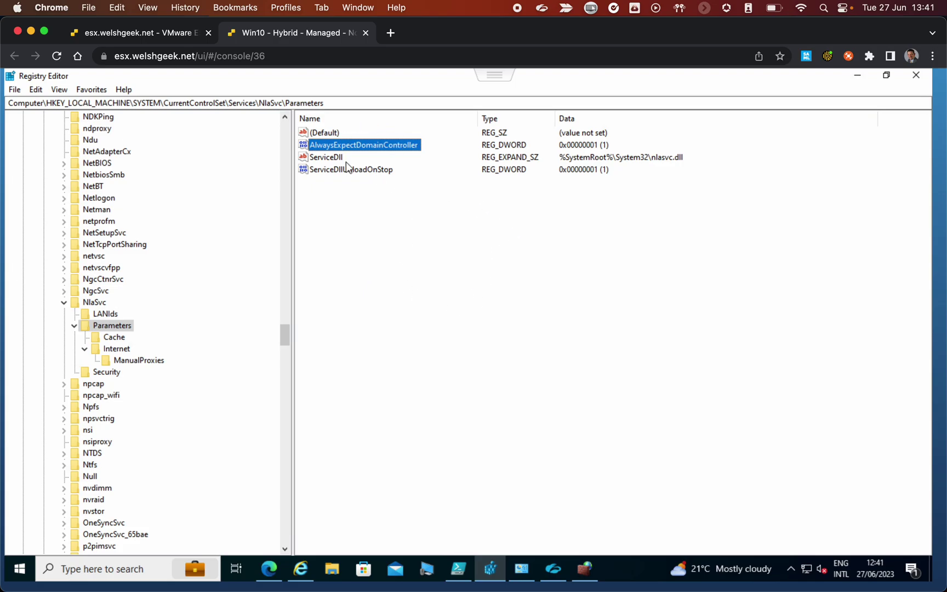
Run Get-NetConnectionProfile in PowerShell ISE, showing Ethernet0 (index 7) as Public, no domain authentication
left_click(858, 76)
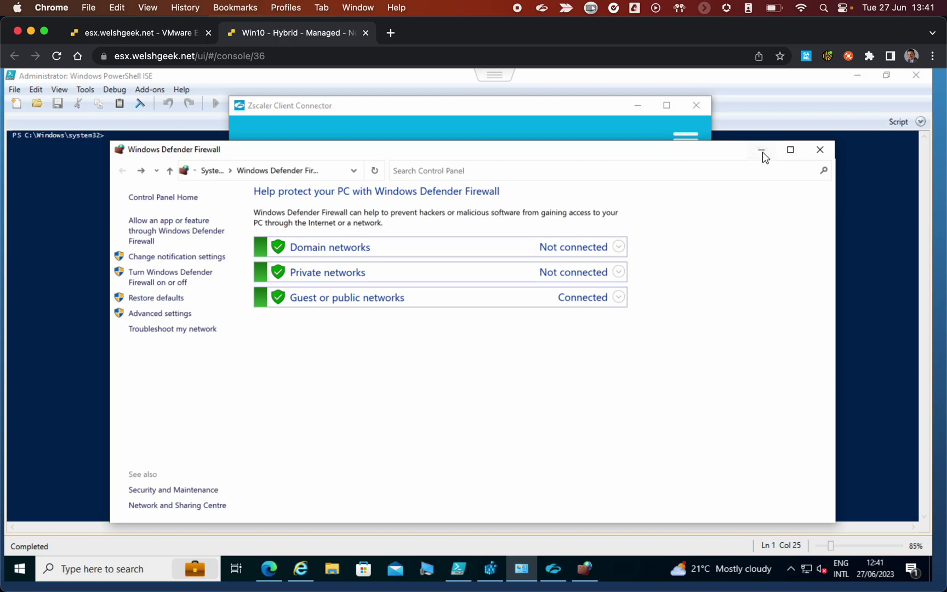
left_click(762, 151)
left_click(192, 305)
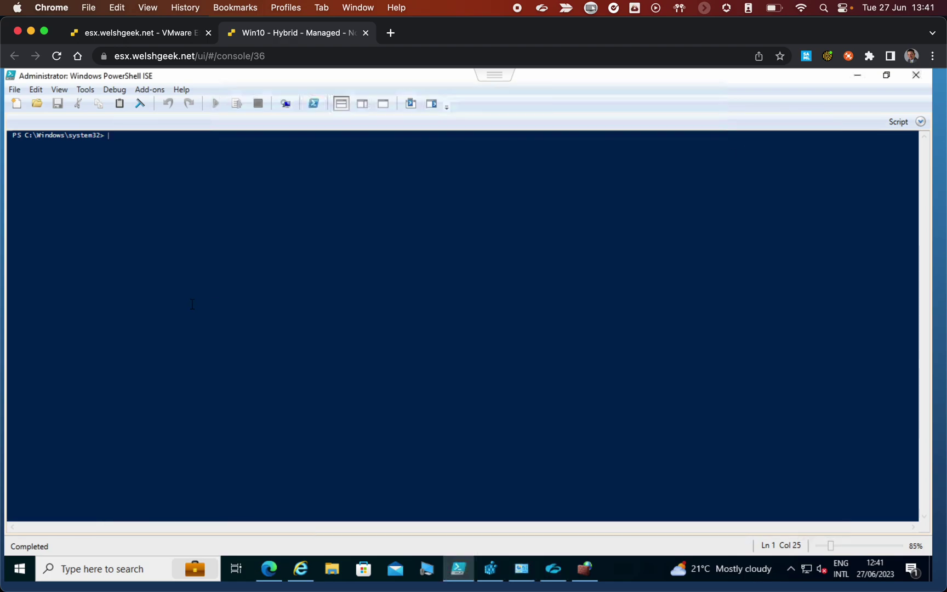
type("Get-NetConnectionProfile")
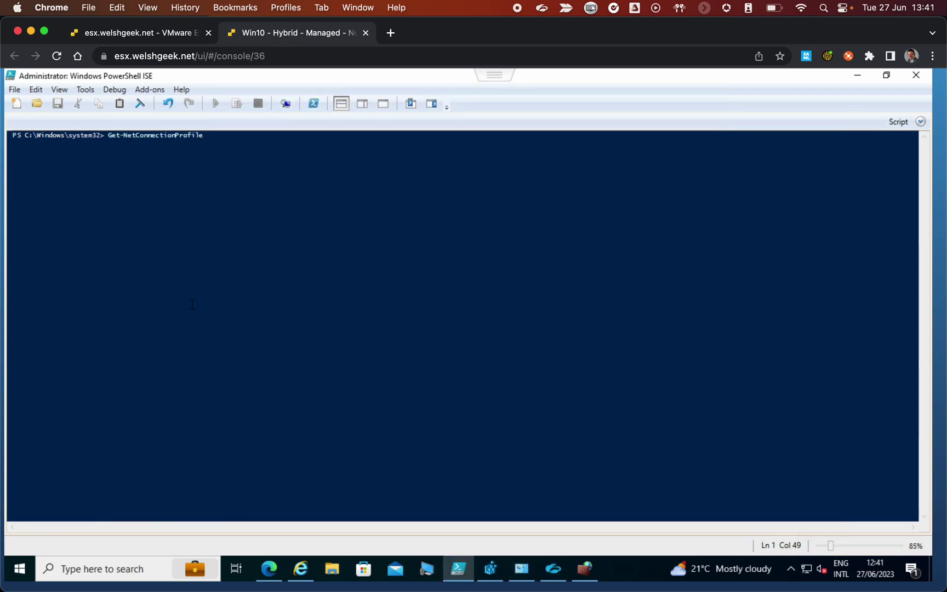
key("Return")
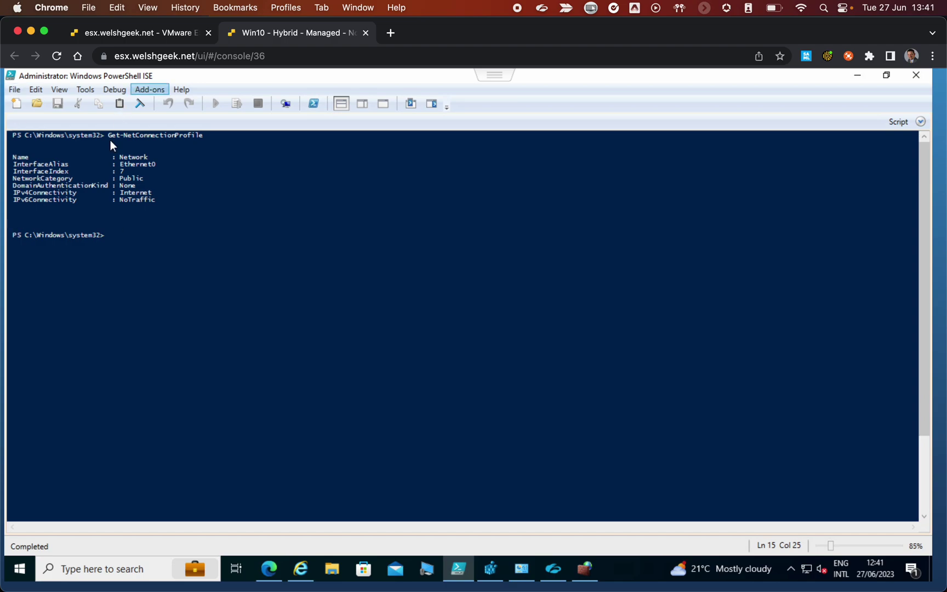
left_click_drag(120, 172, 157, 176)
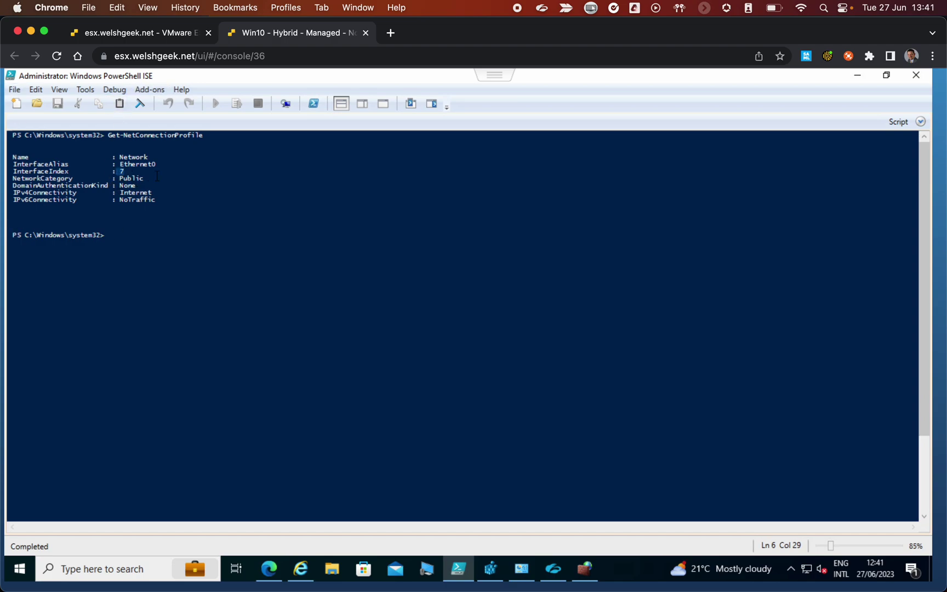
left_click(142, 178)
Sign in to Zscaler Client Connector with the work e-mail address and the account password
left_click(554, 568)
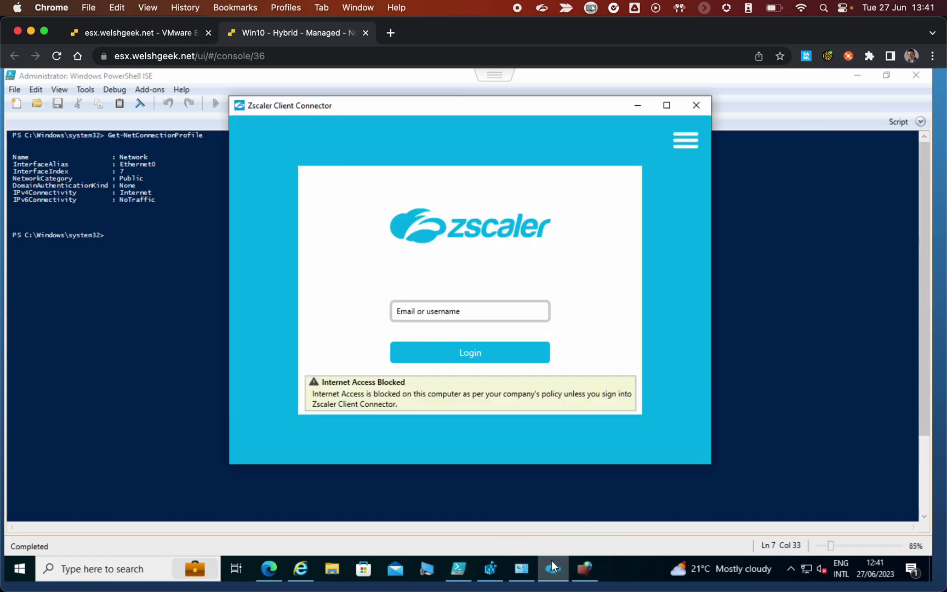
left_click(451, 311)
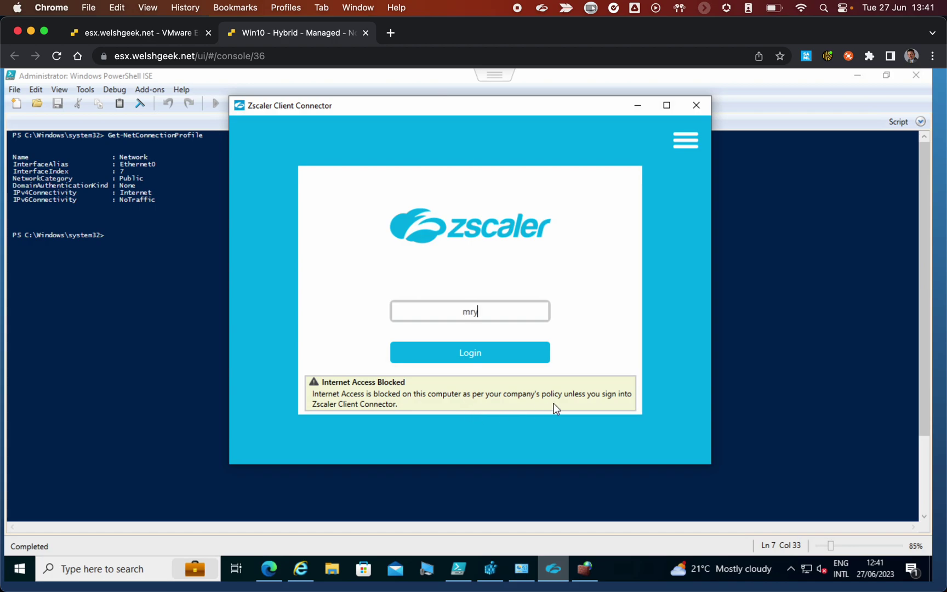
key("Return")
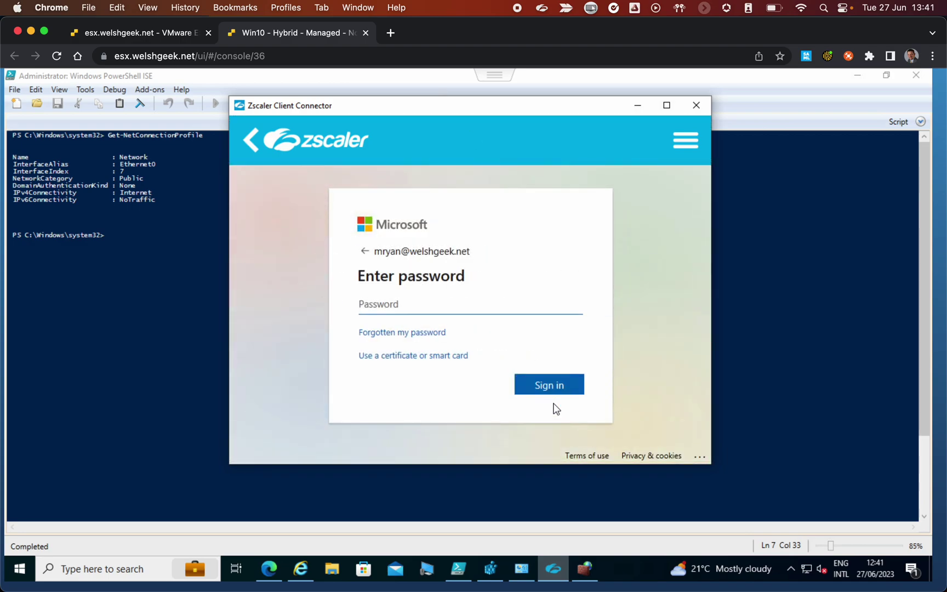
type("********")
key("Return")
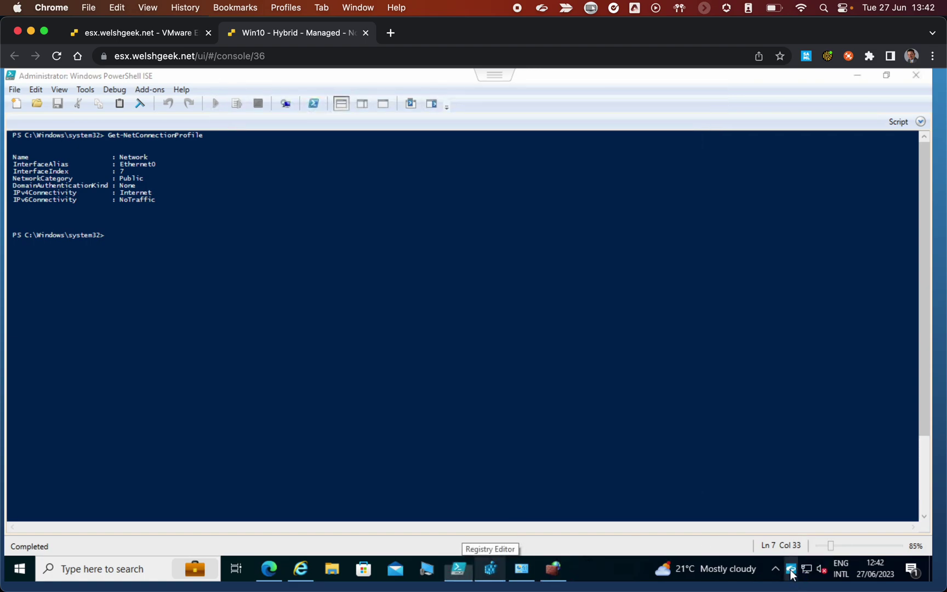
right_click(791, 573)
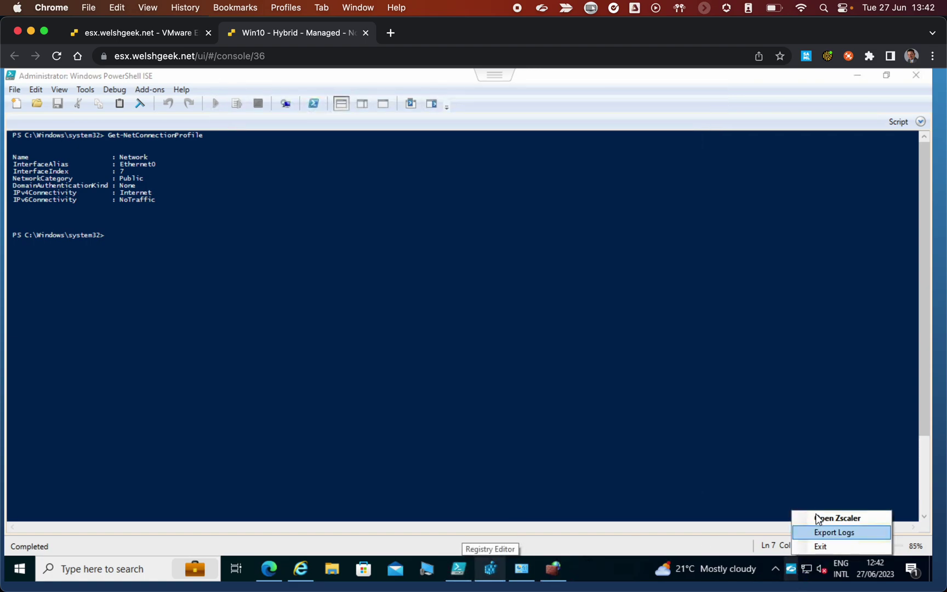
left_click(820, 518)
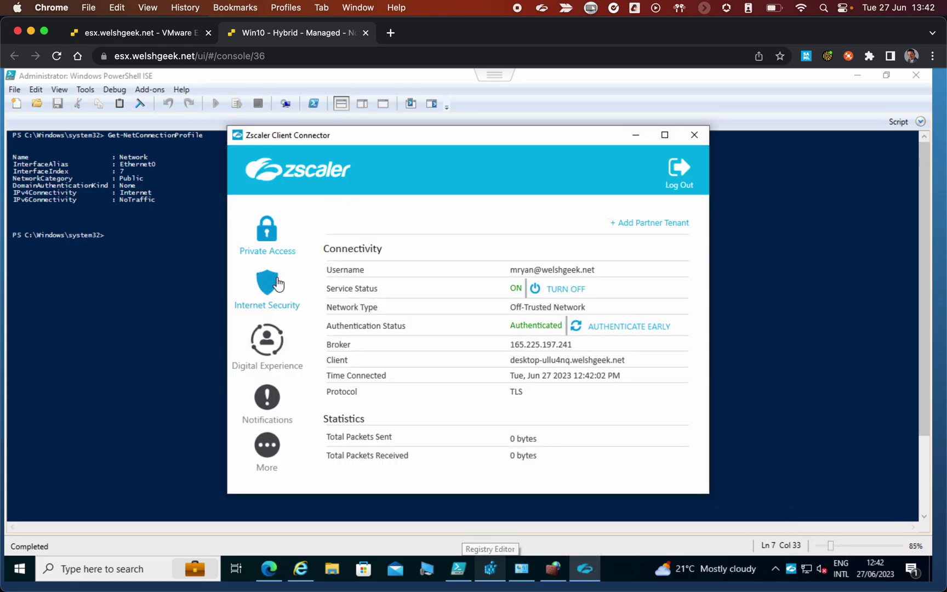
left_click(265, 304)
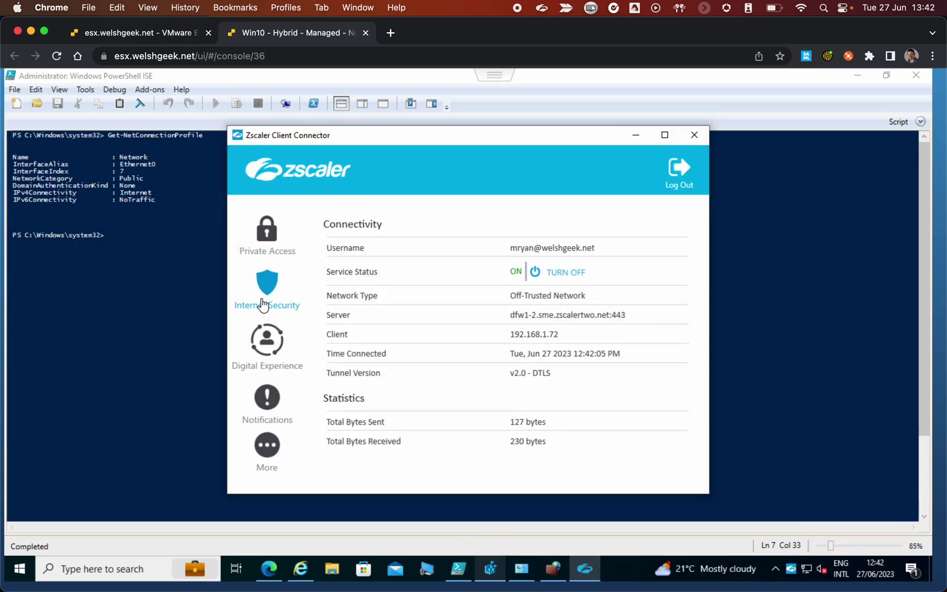
left_click(269, 216)
Rerun Get-NetConnectionProfile twice, then restart the physical adapters with Get-NetAdapter -physical | Restart-NetAdapter
left_click(225, 237)
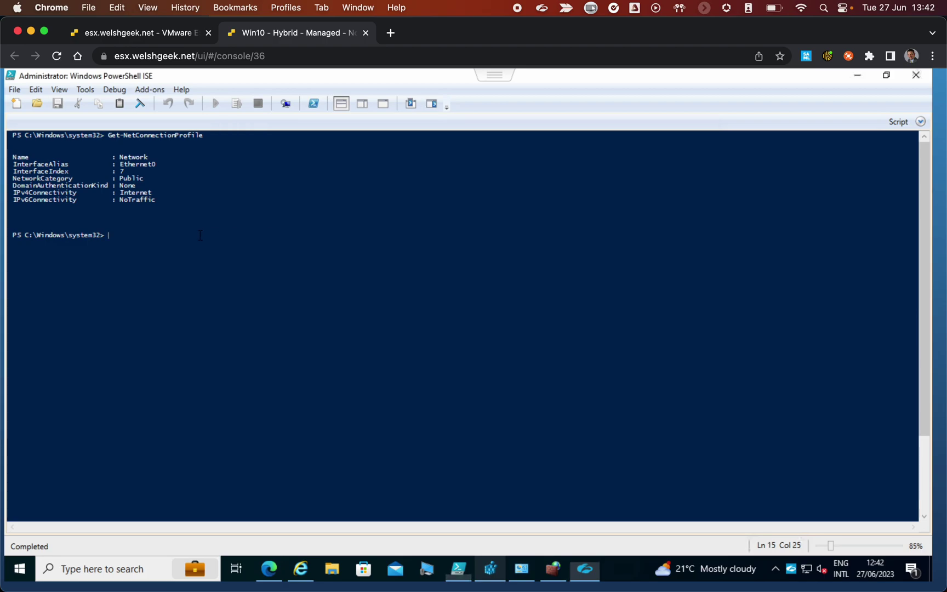
key("Up")
key("Return")
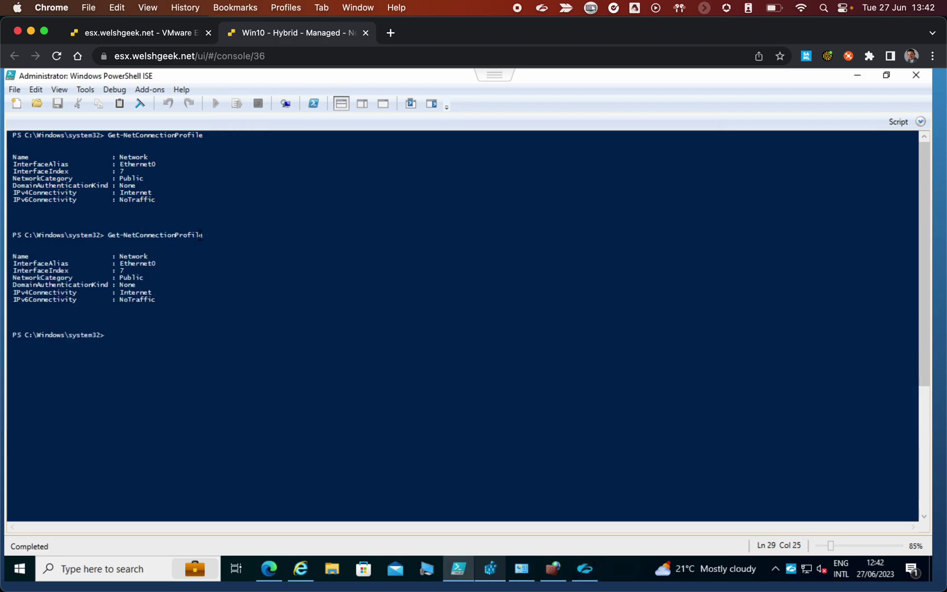
key("Up")
key("Return")
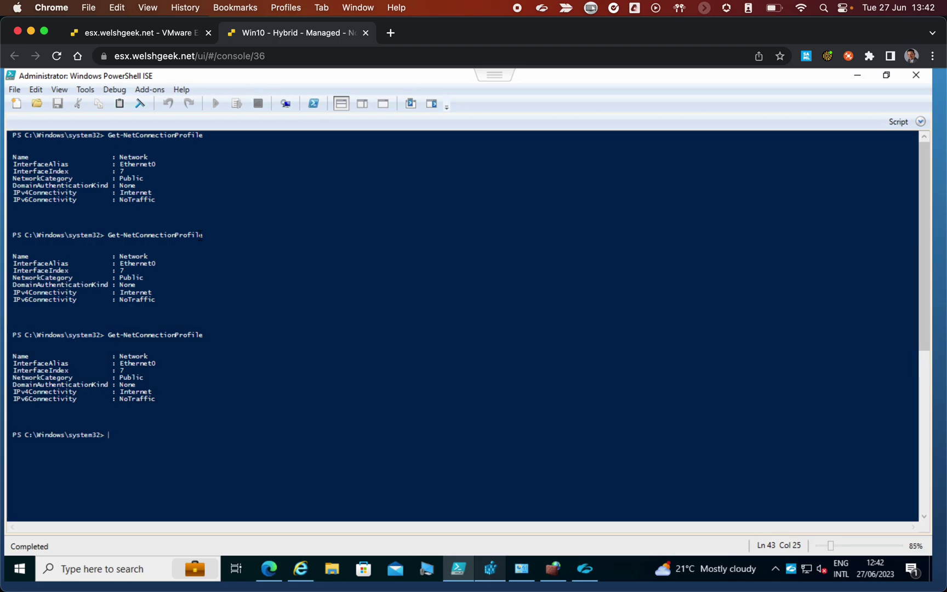
key("Up")
key("Up")
key("Up")
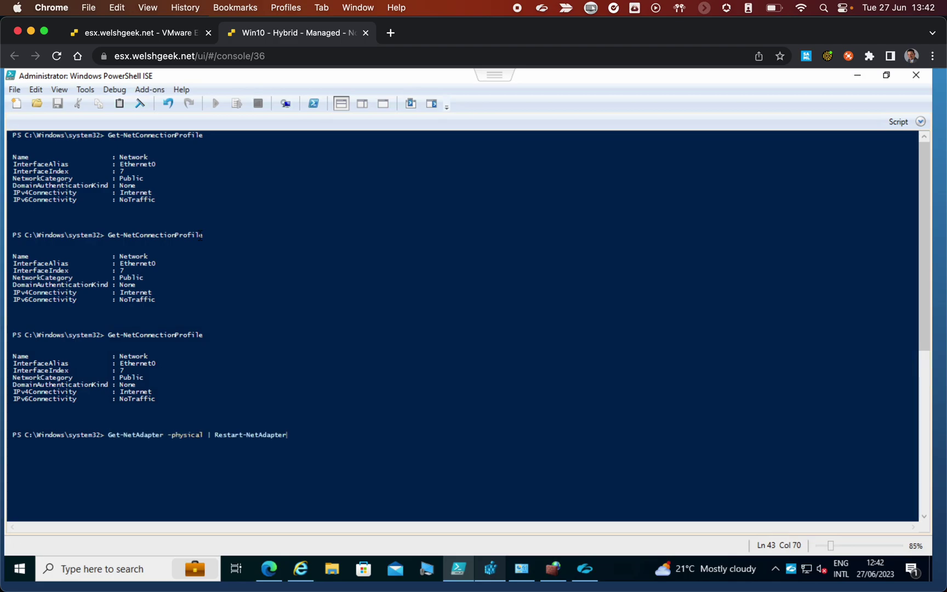
key("Return")
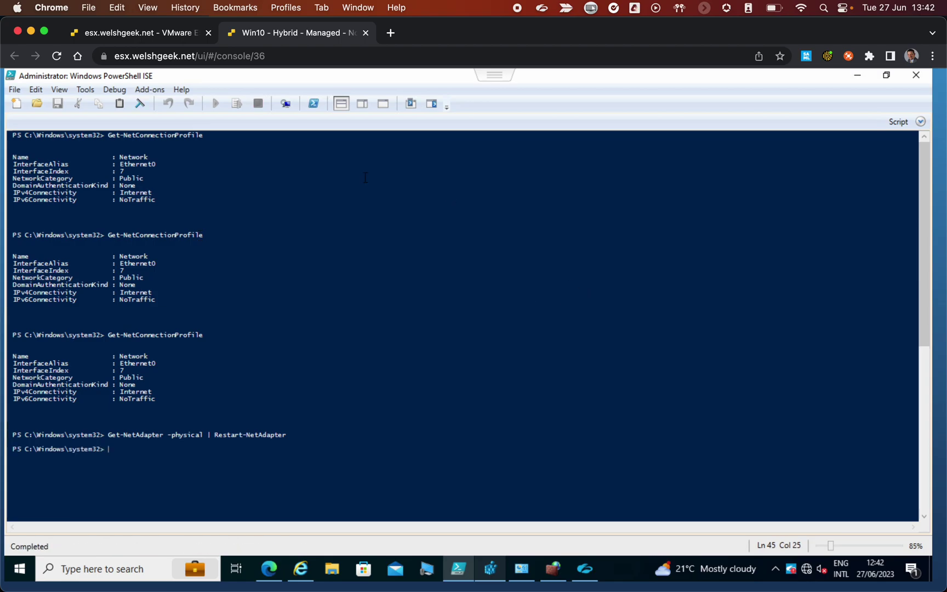
Repeat Get-NetConnectionProfile until Ethernet0 reports welshgeek.net as DomainAuthenticated
key("Up")
key("Up")
key("Return")
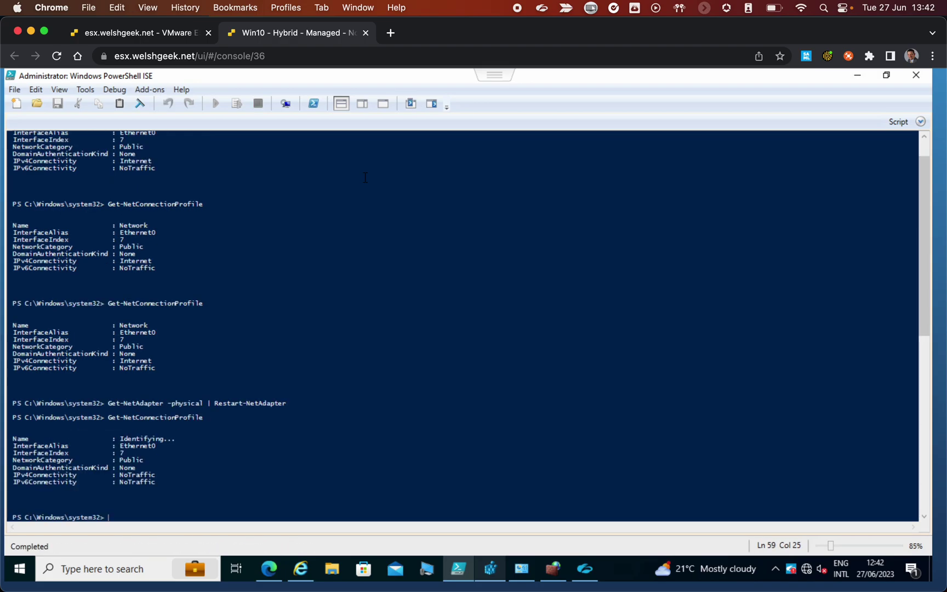
key("Up")
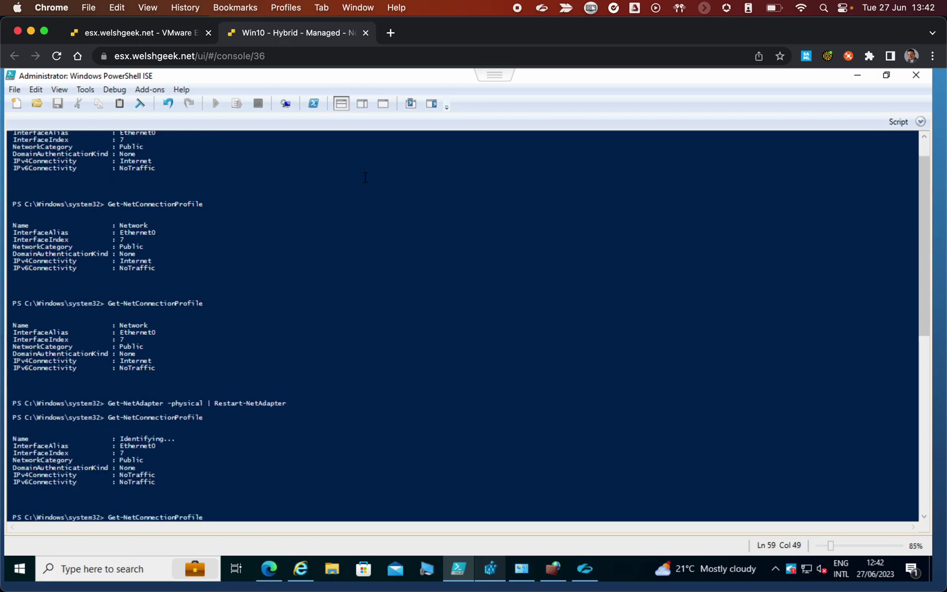
key("Return")
key("Up")
key("Return")
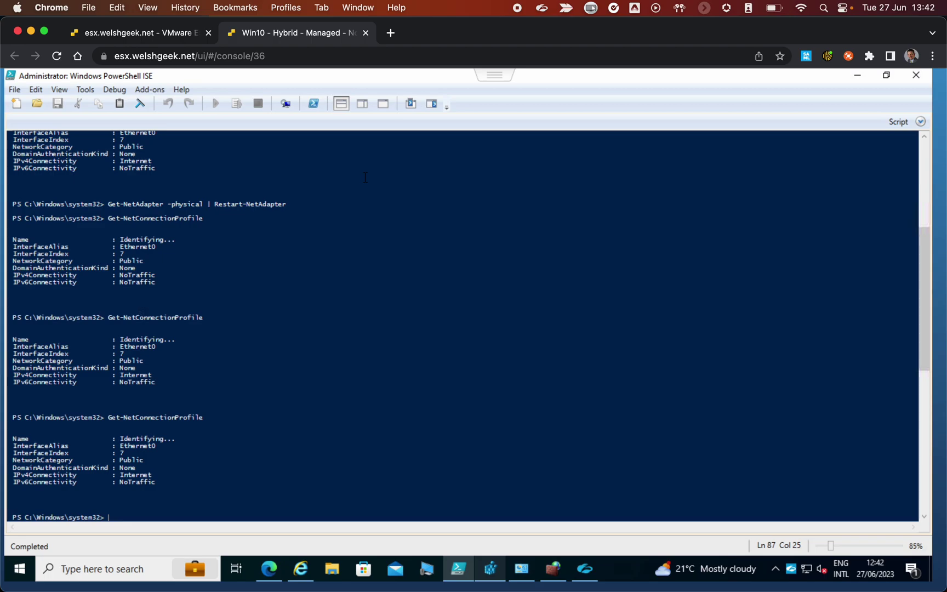
key("Up")
key("Return")
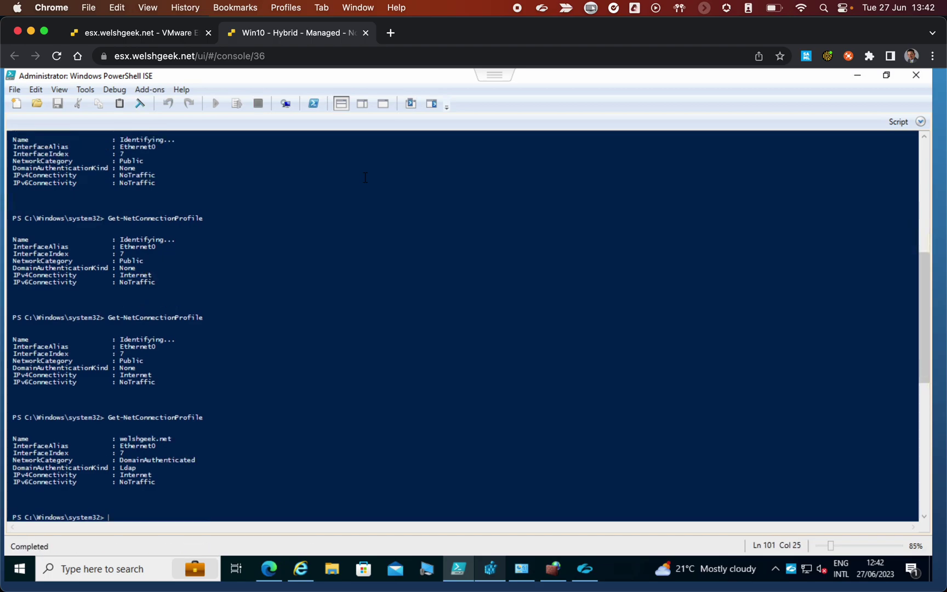
key("Up")
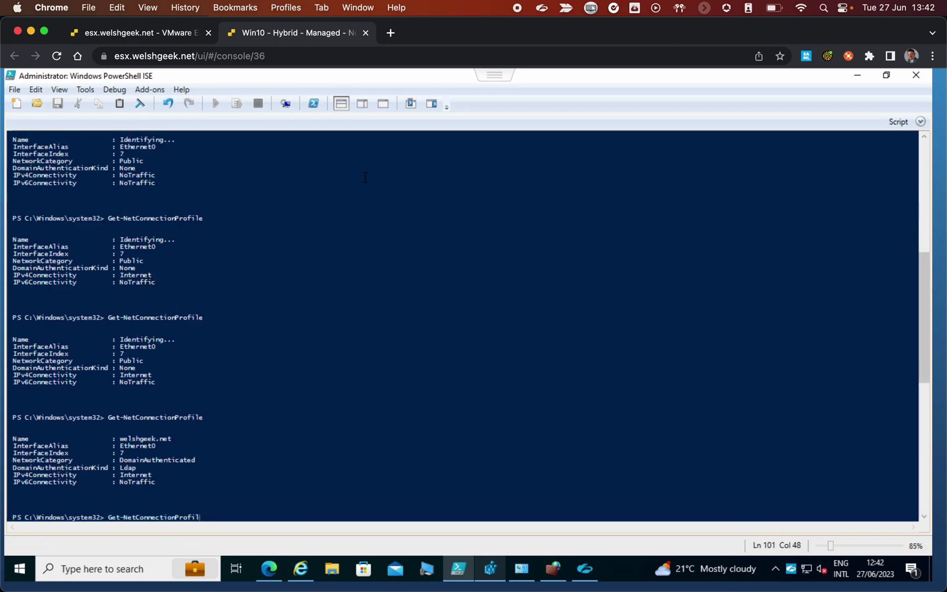
key("BackSpace")
key("BackSpace")
key("BackSpace")
key("BackSpace")
key("BackSpace")
key("BackSpace")
key("BackSpace")
key("BackSpace")
key("BackSpace")
key("BackSpace")
key("BackSpace")
key("BackSpace")
key("BackSpace")
key("BackSpace")
key("BackSpace")
key("BackSpace")
key("BackSpace")
key("BackSpace")
key("BackSpace")
key("BackSpace")
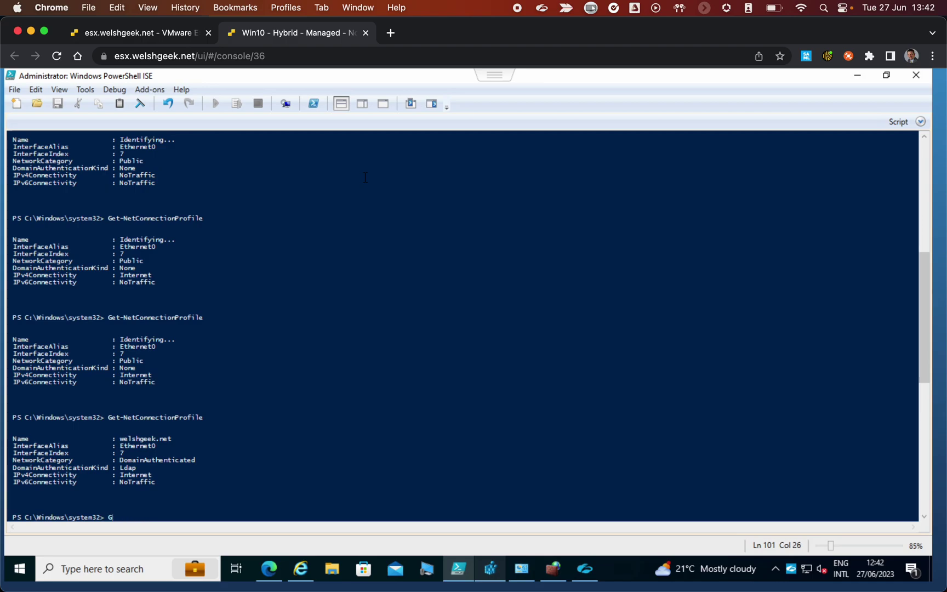
double_click(141, 461)
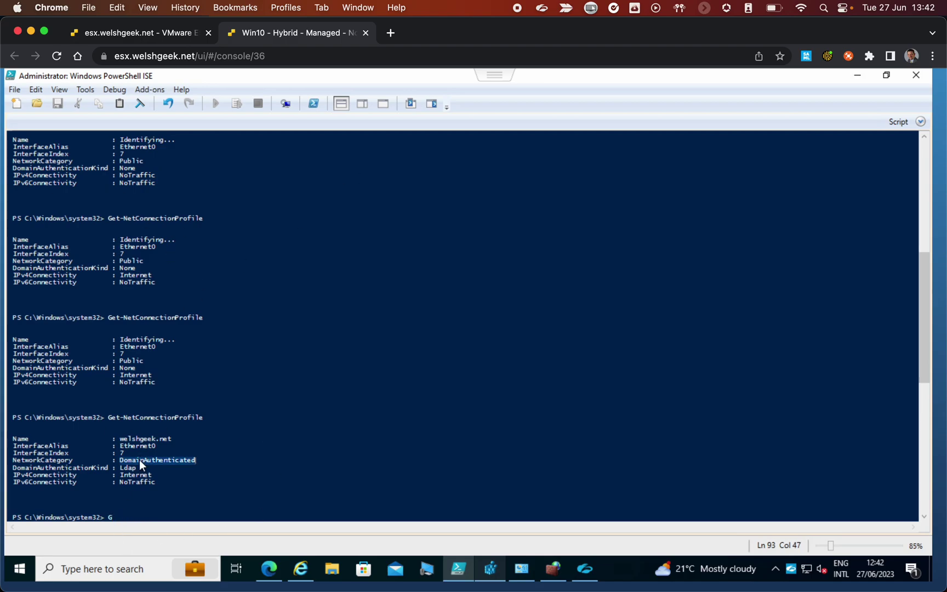
Display the advanced firewall overview, now reporting the Domain Profile as active
left_click(553, 568)
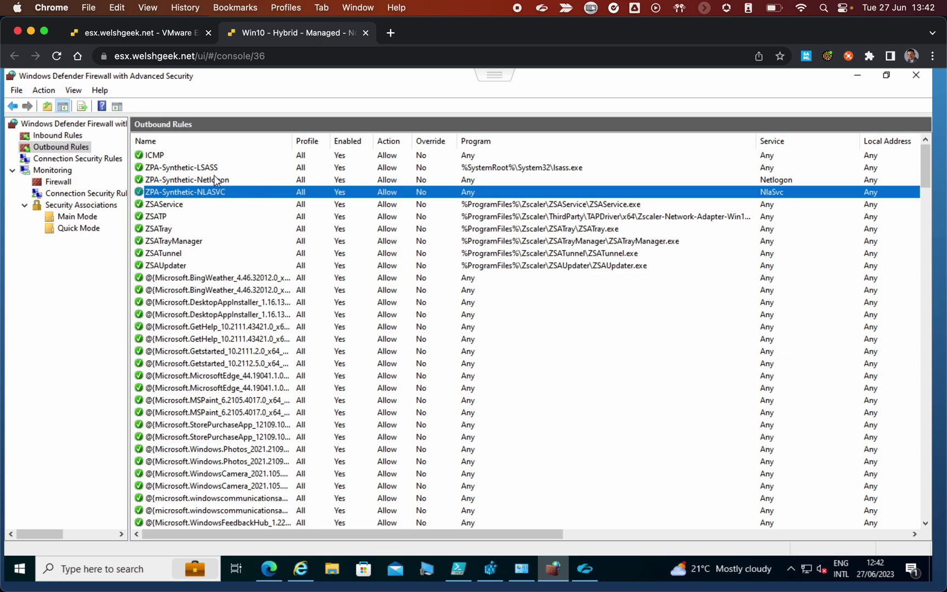
left_click(80, 125)
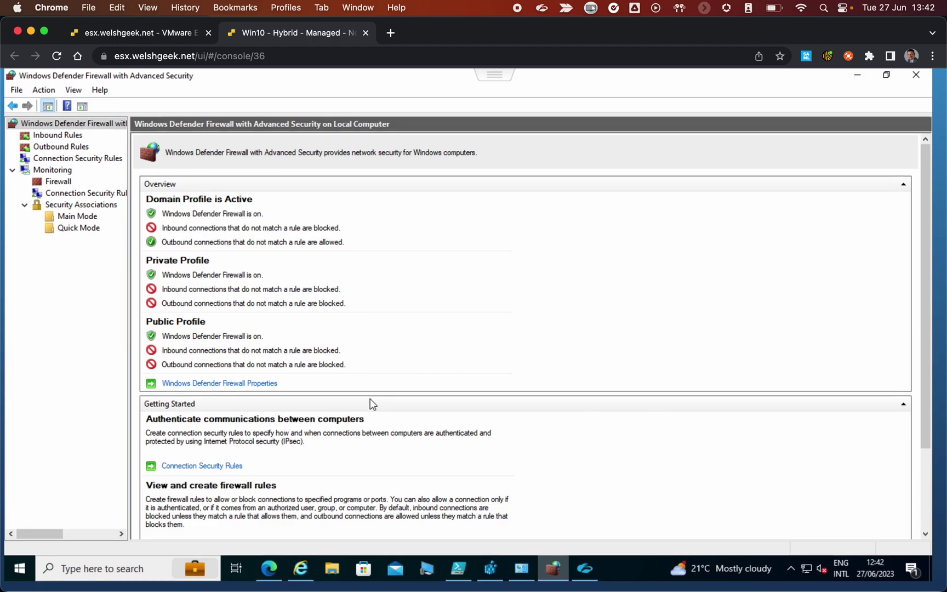
scroll(370, 402, "down", 3)
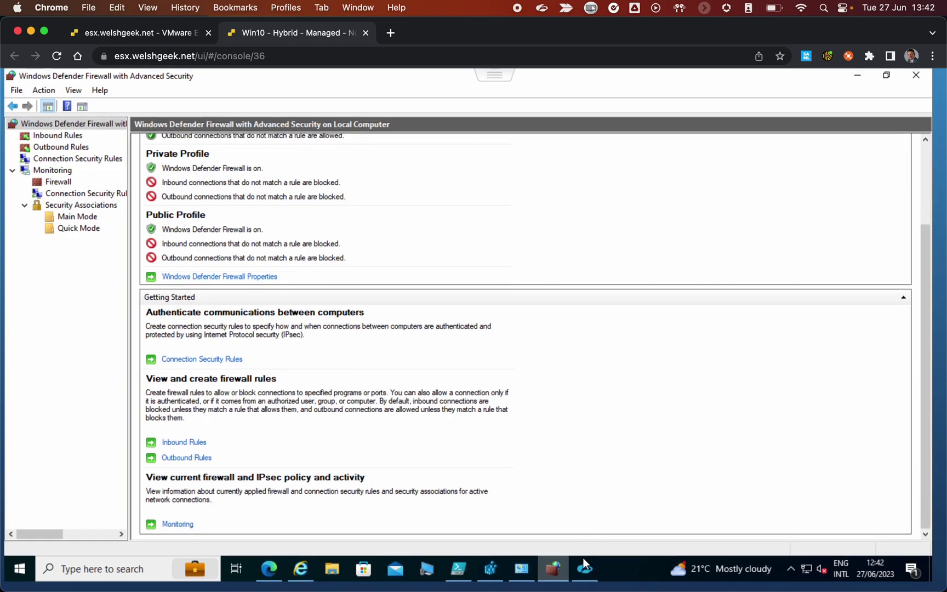